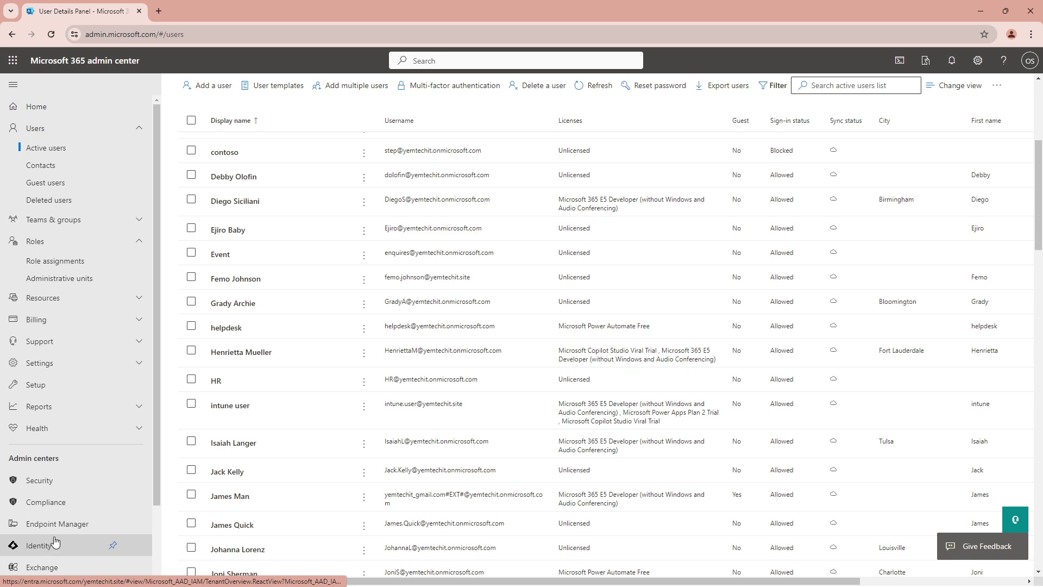
# Step: Switch from the Microsoft 365 admin center to the Microsoft Entra admin center for identity and reload its overview page
pyautogui.scroll(-1, 52, 540)
pyautogui.scroll(-1, 52, 540)
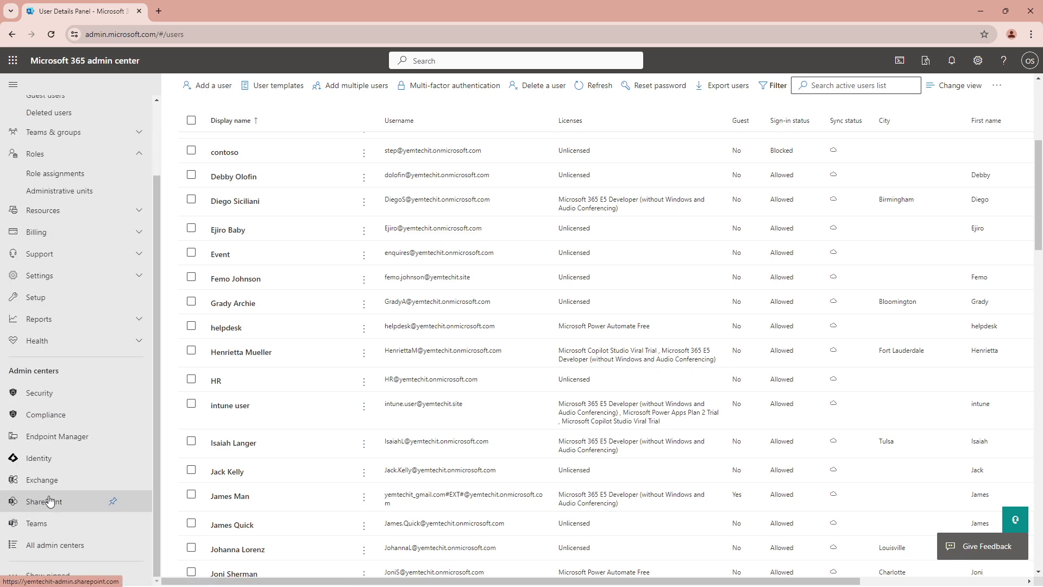
pyautogui.click(43, 461)
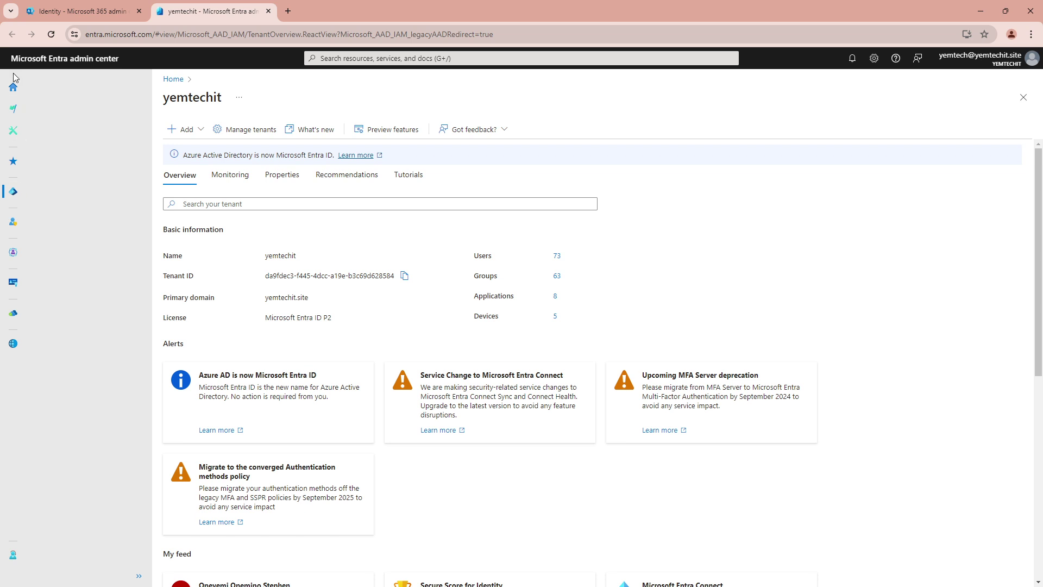
pyautogui.click(51, 34)
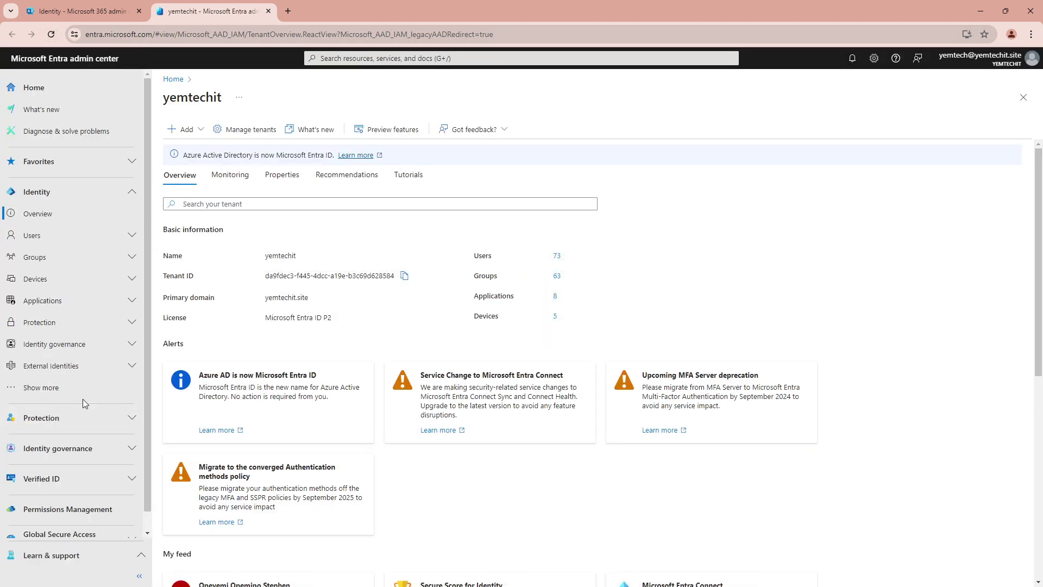
# Step: Open the named locations of Conditional Access in the Protection section
pyautogui.click(57, 324)
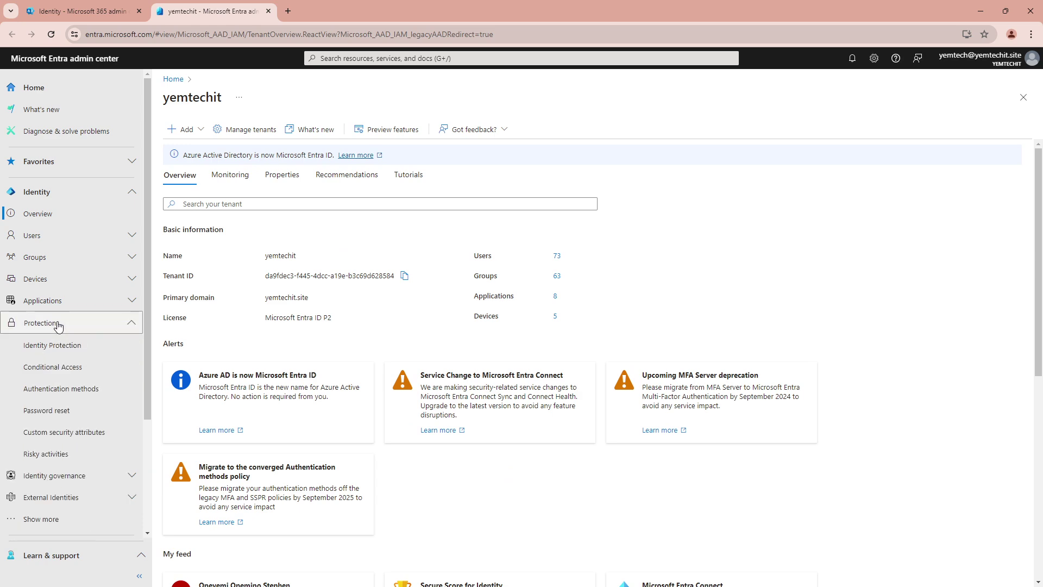
pyautogui.click(46, 368)
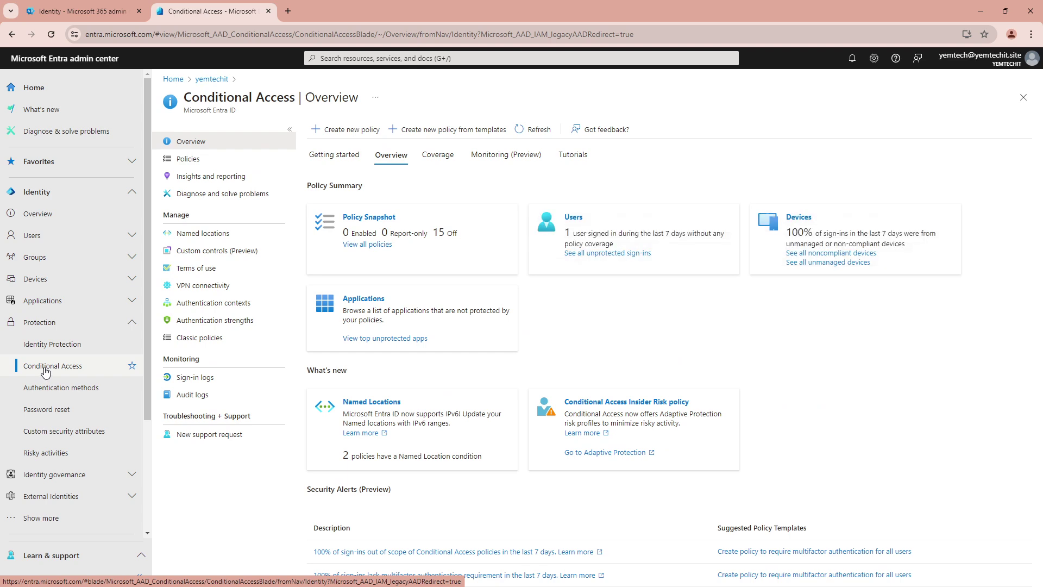
pyautogui.click(211, 237)
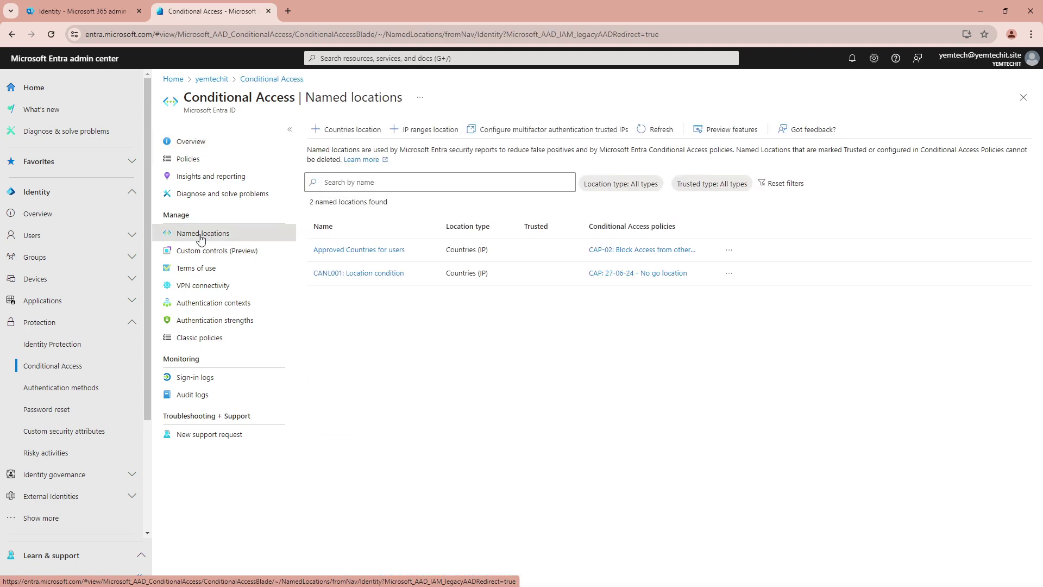
# Step: Start a new countries location and name it "Restrict Location Access"
pyautogui.click(360, 135)
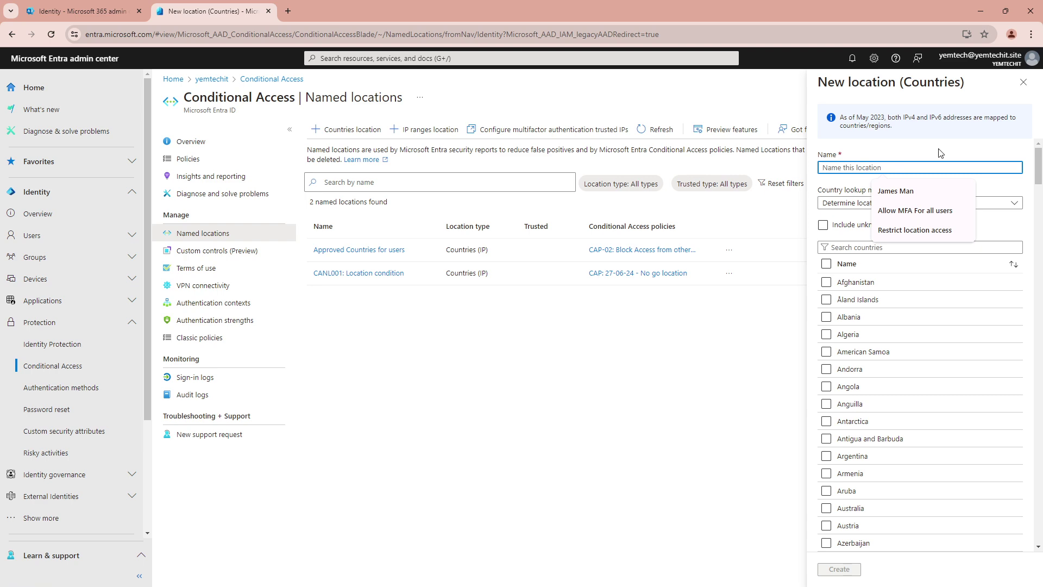
pyautogui.click(964, 190)
pyautogui.click(965, 191)
pyautogui.click(964, 191)
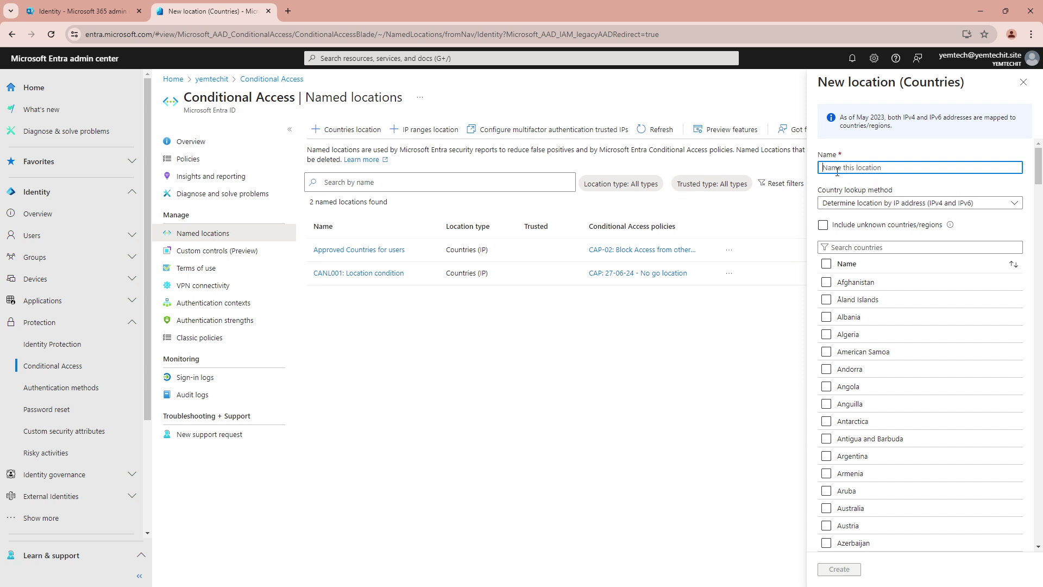
pyautogui.write('T')
pyautogui.write('e')
pyautogui.write('str')
pyautogui.write('ict')
pyautogui.write(' Locati')
pyautogui.write('on ')
pyautogui.write('Acce')
pyautogui.write('ss')
# Step: Filter the countries by "united", include United States, and create the named location
pyautogui.click(853, 250)
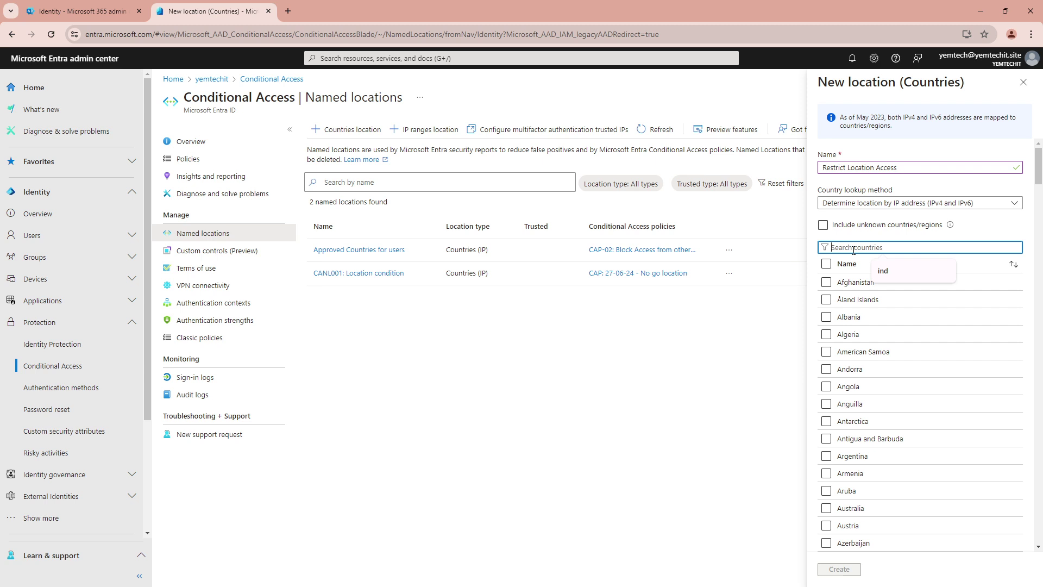
pyautogui.write('unit')
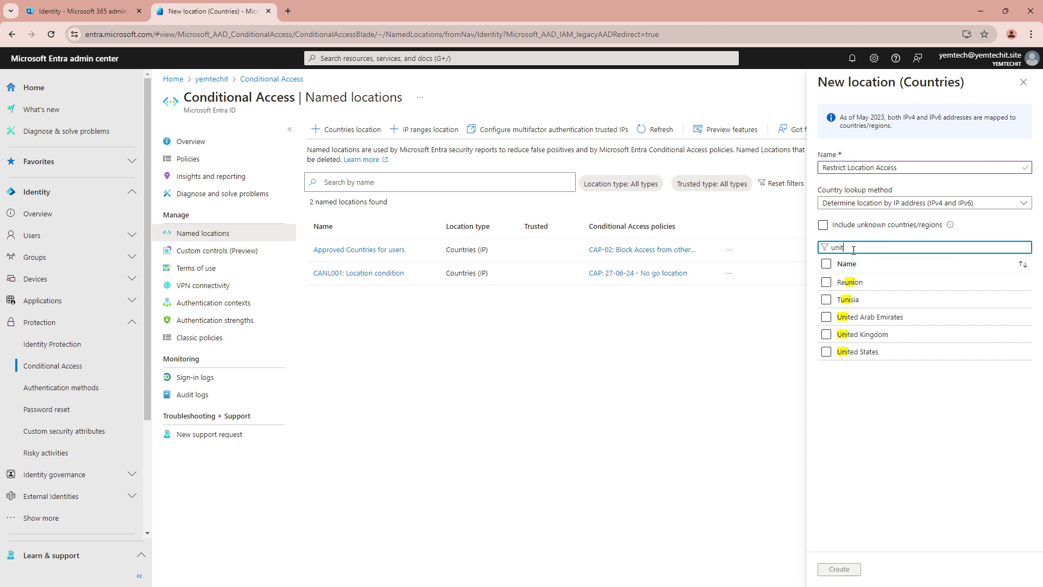
pyautogui.write('ed')
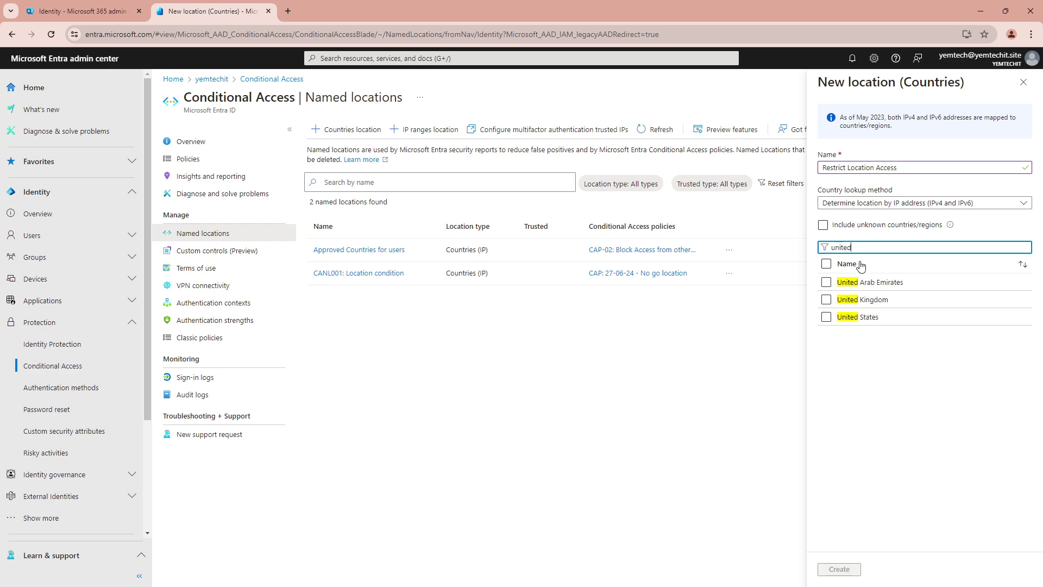
pyautogui.click(826, 317)
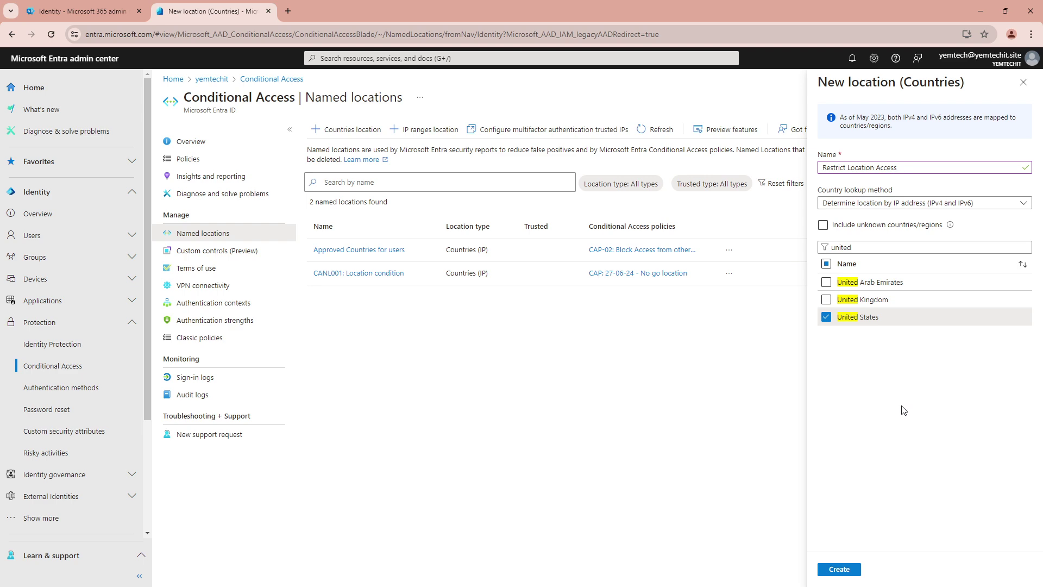
pyautogui.click(836, 570)
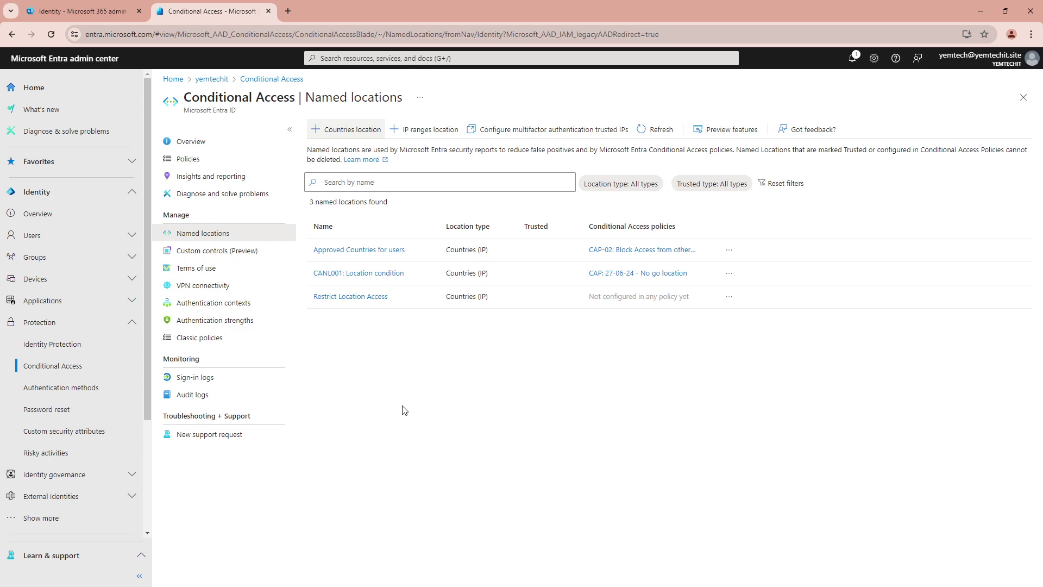
# Step: Start a new Conditional Access policy and clear the saved autofill suggestions from its name field
pyautogui.click(197, 158)
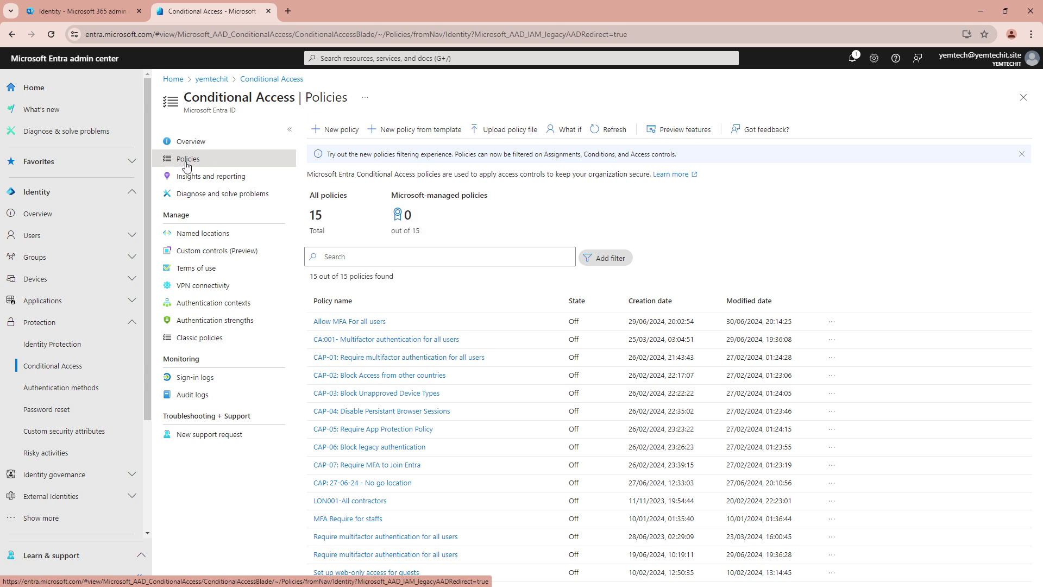
pyautogui.click(341, 131)
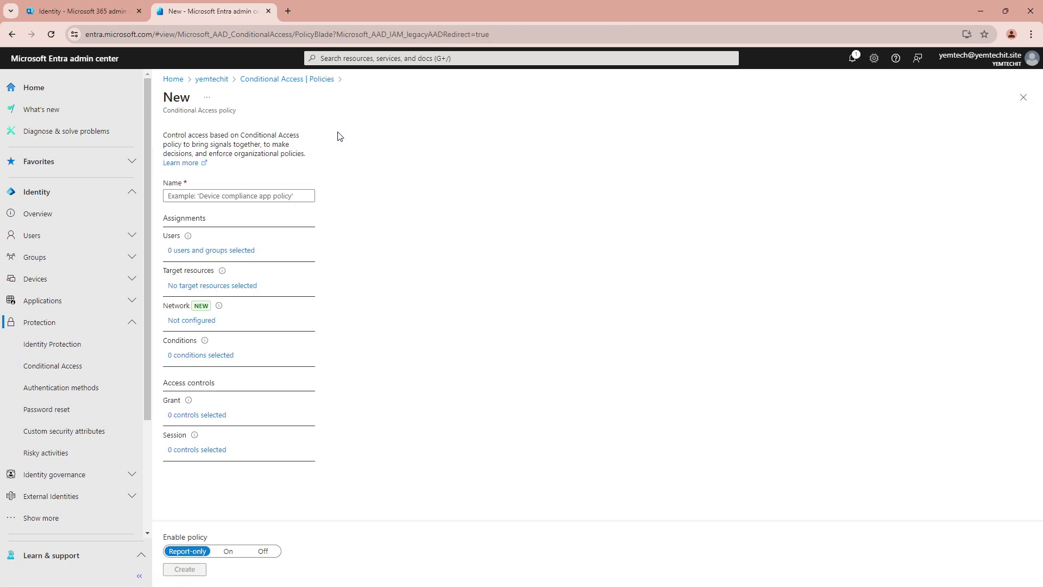
pyautogui.click(231, 198)
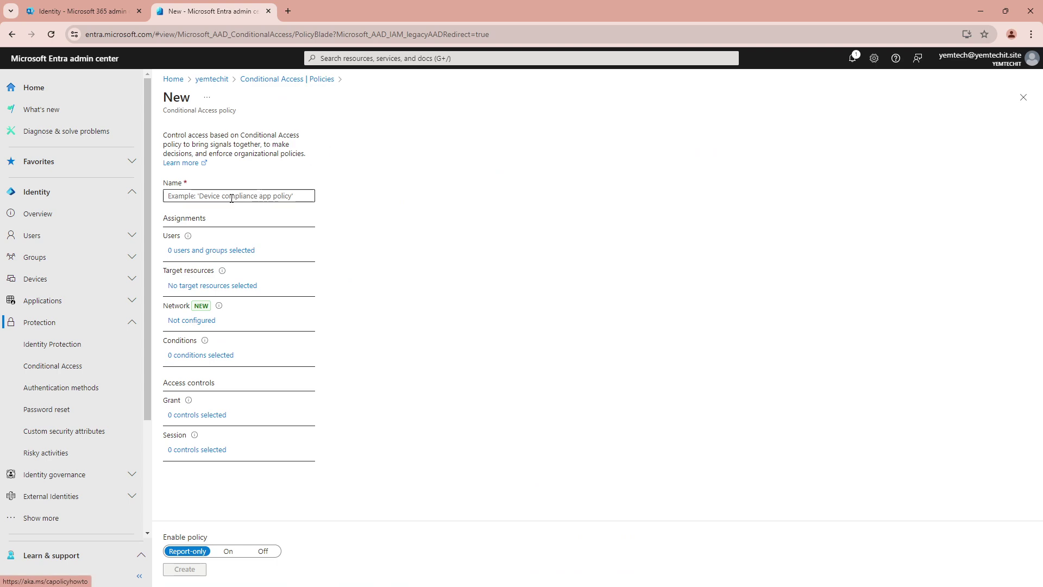
pyautogui.click(232, 199)
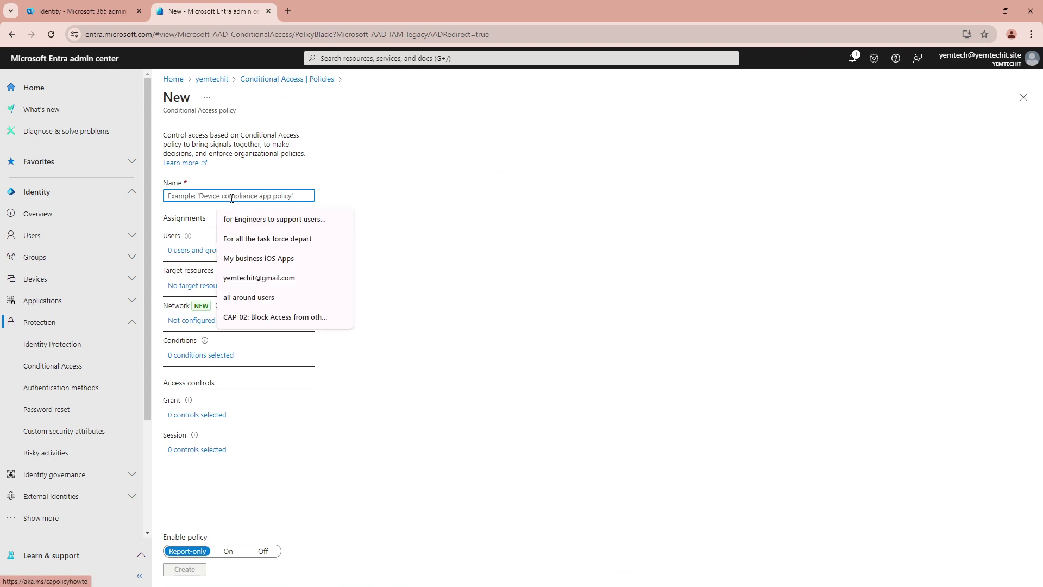
pyautogui.click(342, 219)
pyautogui.click(341, 220)
pyautogui.click(341, 219)
pyautogui.click(341, 219)
pyautogui.click(342, 220)
pyautogui.click(341, 220)
pyautogui.click(219, 200)
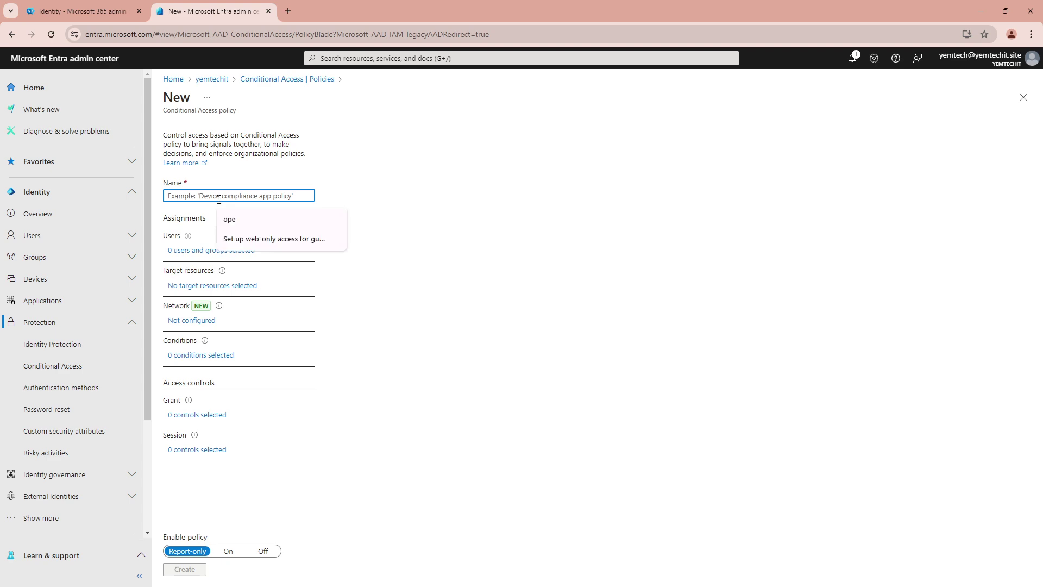
pyautogui.click(337, 219)
pyautogui.click(337, 219)
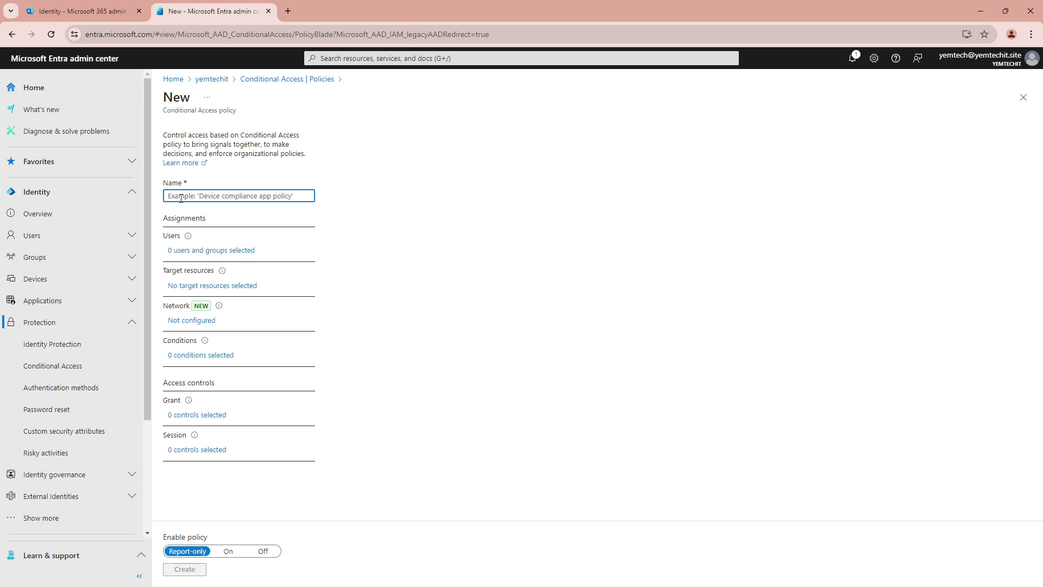
# Step: Name the policy "CAL: Disallow Location Access"
pyautogui.write('CAL')
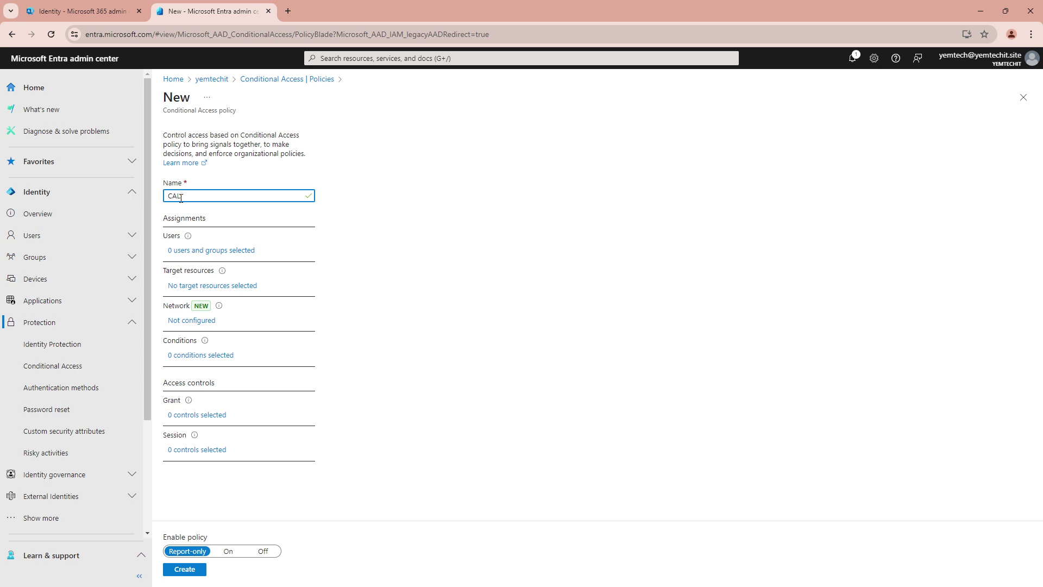
pyautogui.write('Disallow Location')
pyautogui.write('Access')
pyautogui.click(181, 198)
pyautogui.write(':')
# Step: Set the policy's user assignment to include all users
pyautogui.click(196, 253)
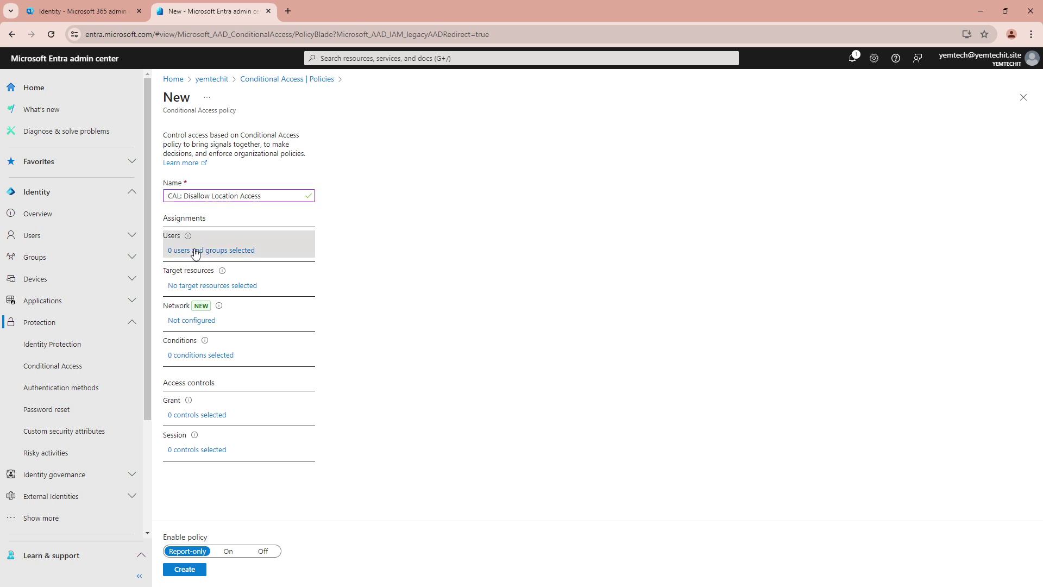
pyautogui.click(354, 223)
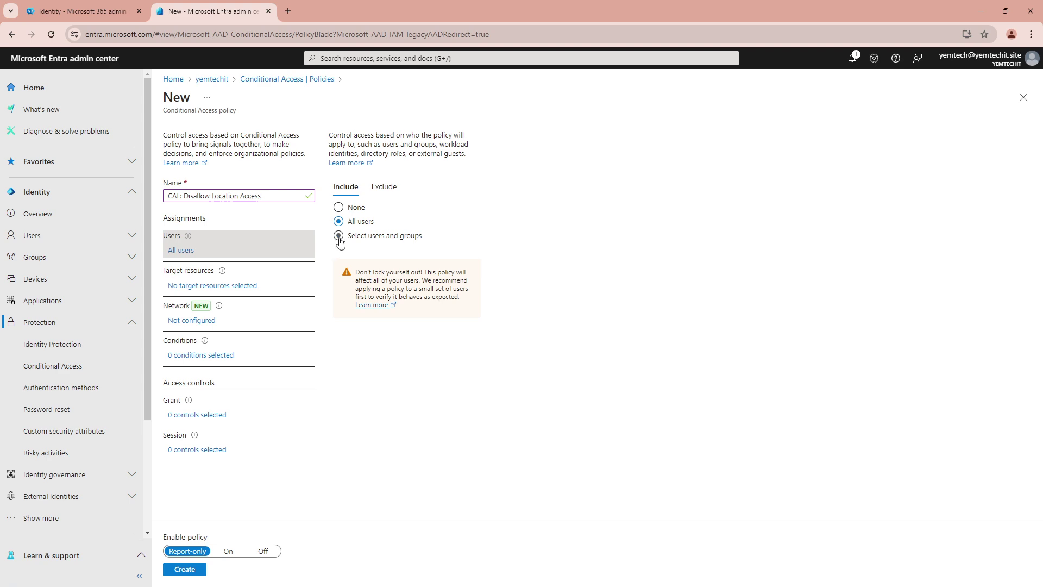
pyautogui.click(338, 237)
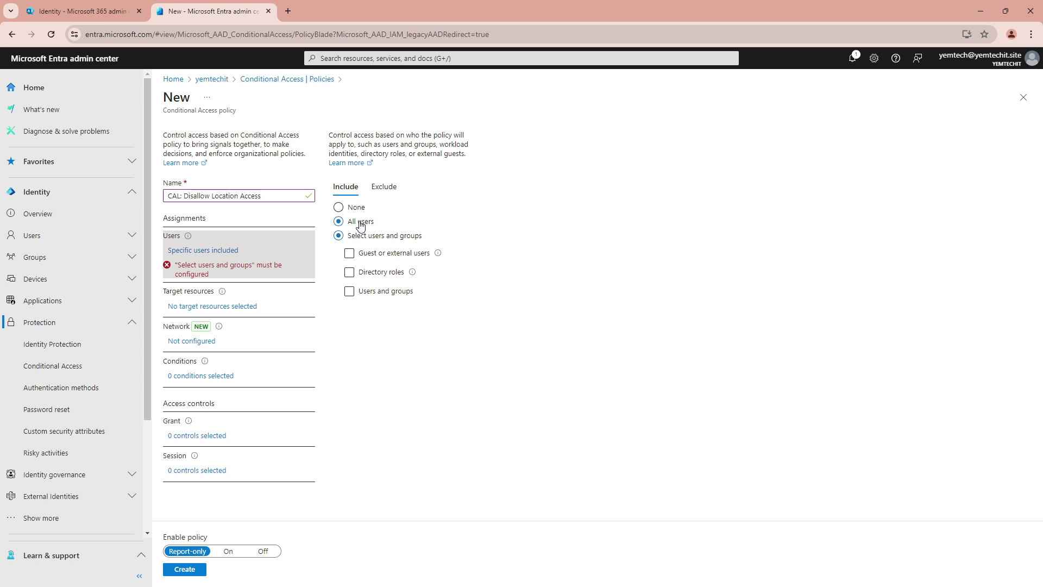
pyautogui.click(360, 223)
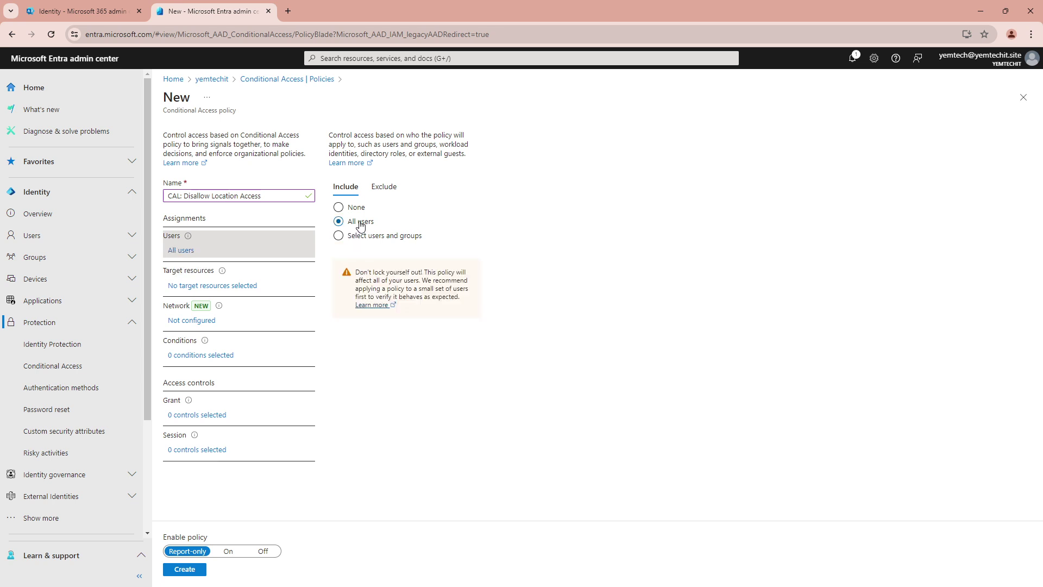
# Step: Exclude the signed-in administrator's own user account from the policy's user assignment
pyautogui.click(382, 191)
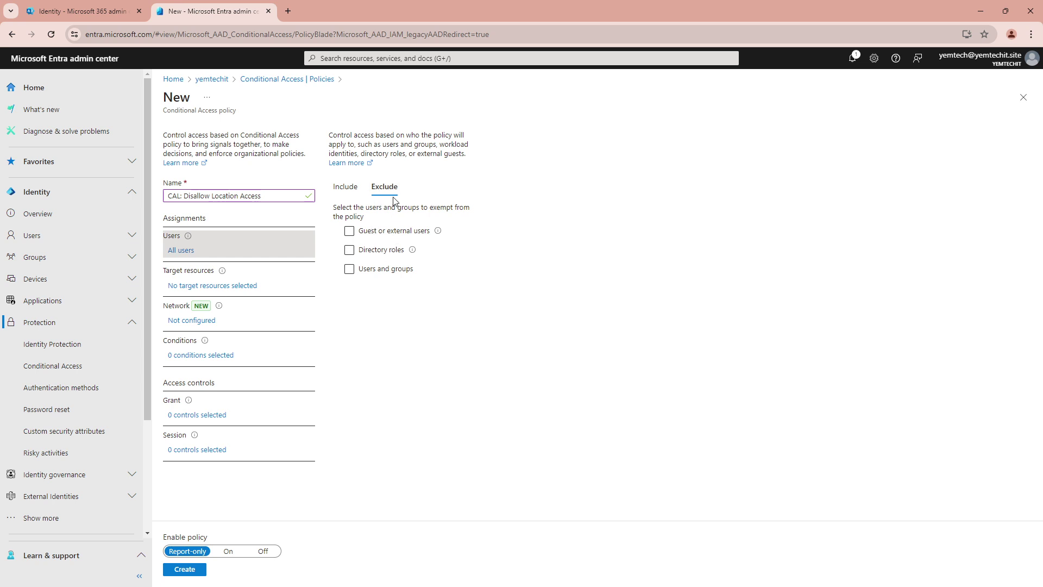
pyautogui.click(404, 249)
pyautogui.click(381, 270)
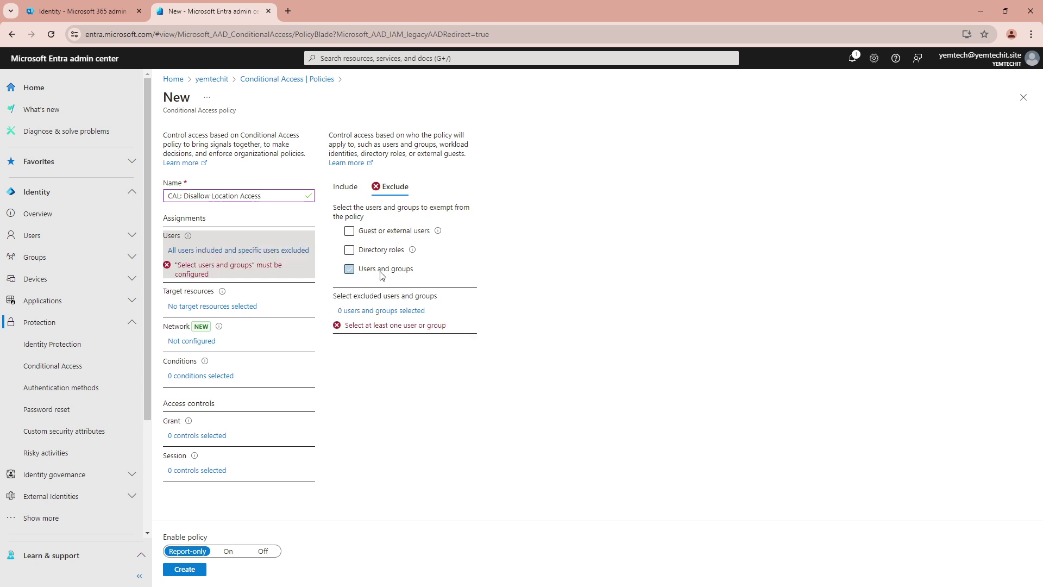
pyautogui.click(497, 163)
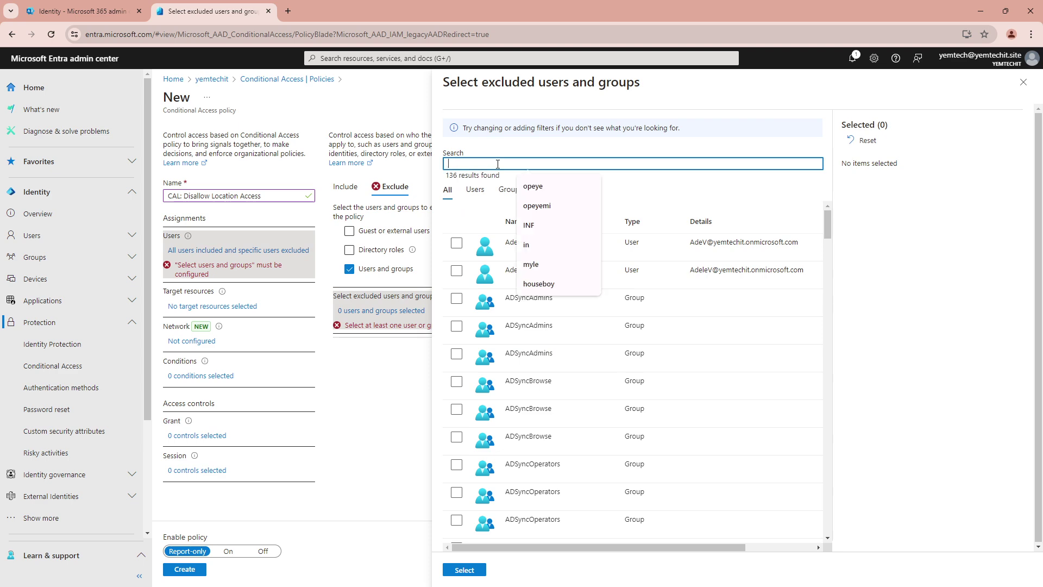
pyautogui.write('opeyemi')
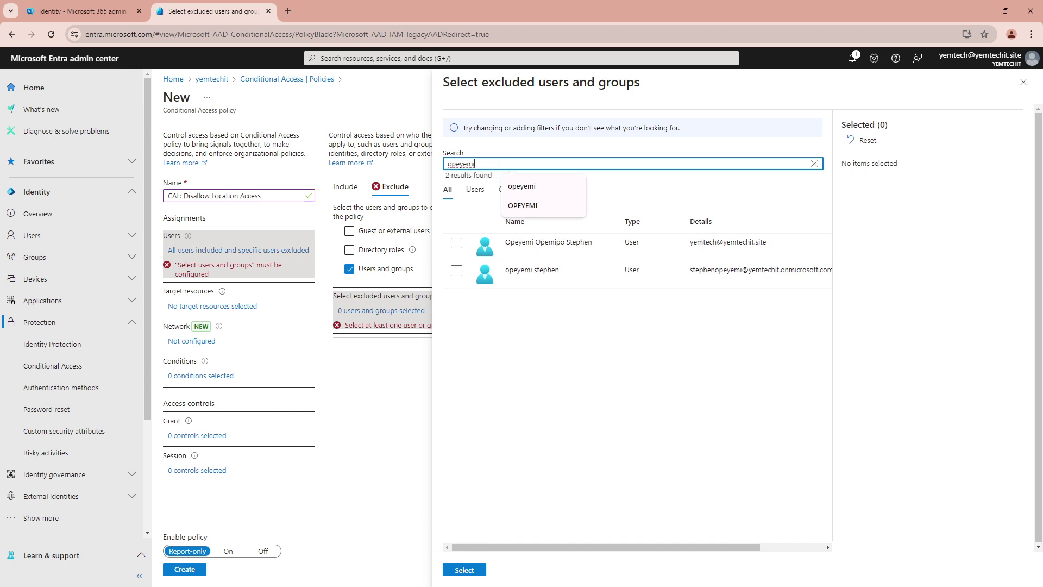
pyautogui.click(457, 245)
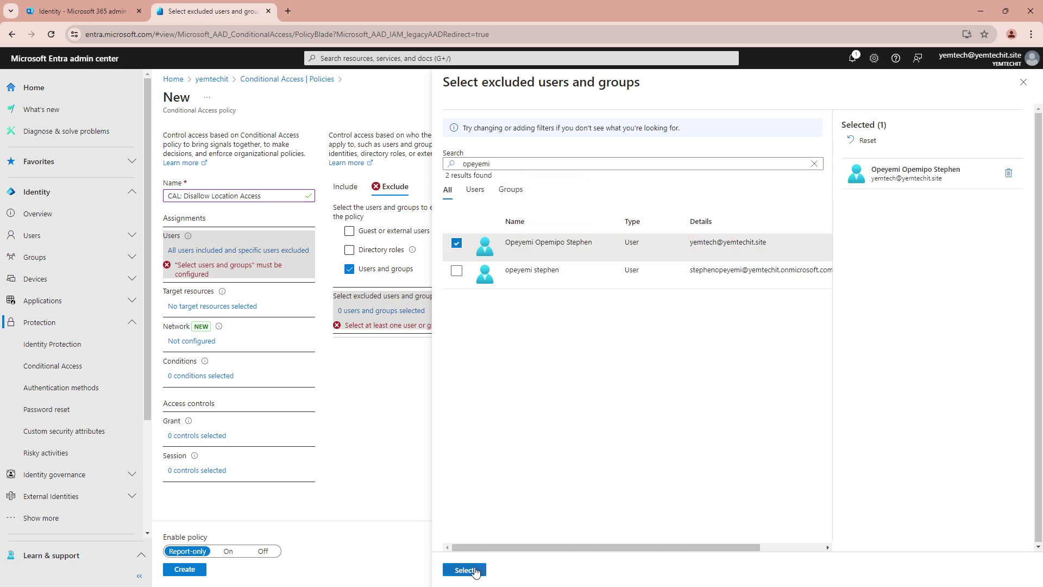
pyautogui.click(465, 569)
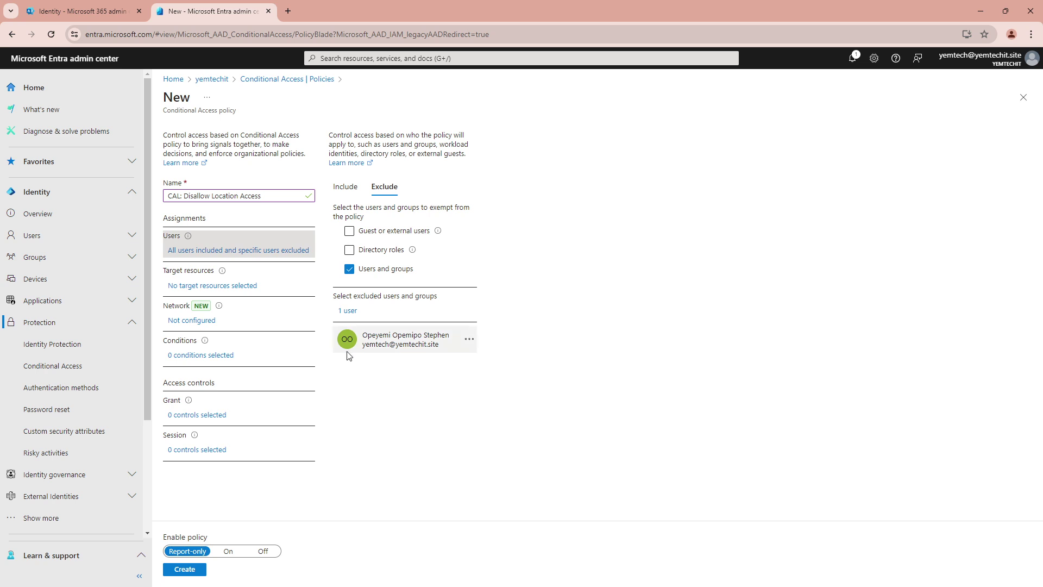
# Step: Target all cloud apps and include the Restrict Location Access named location under the policy's selected networks and locations
pyautogui.click(221, 286)
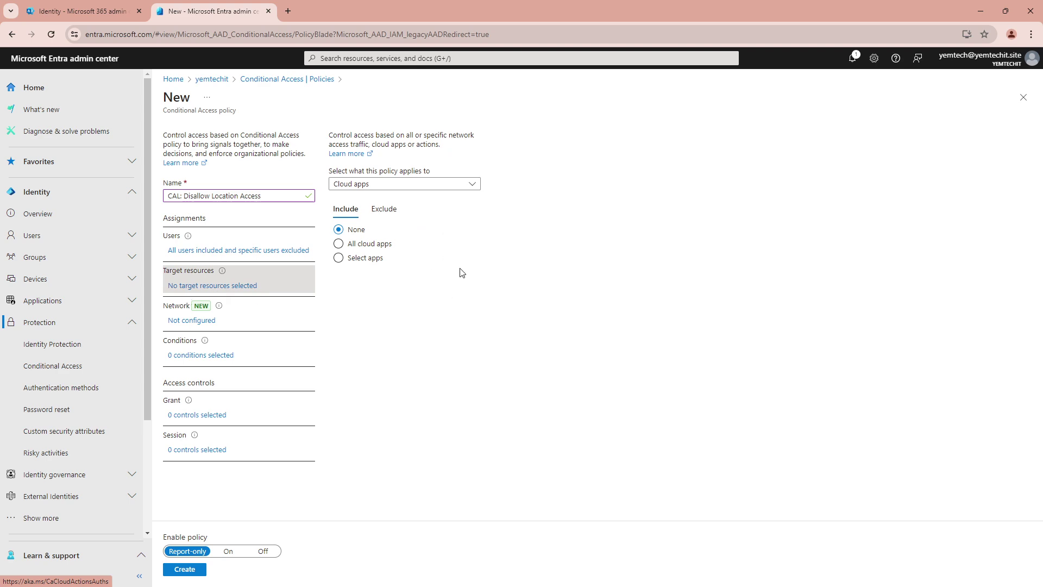
pyautogui.click(368, 248)
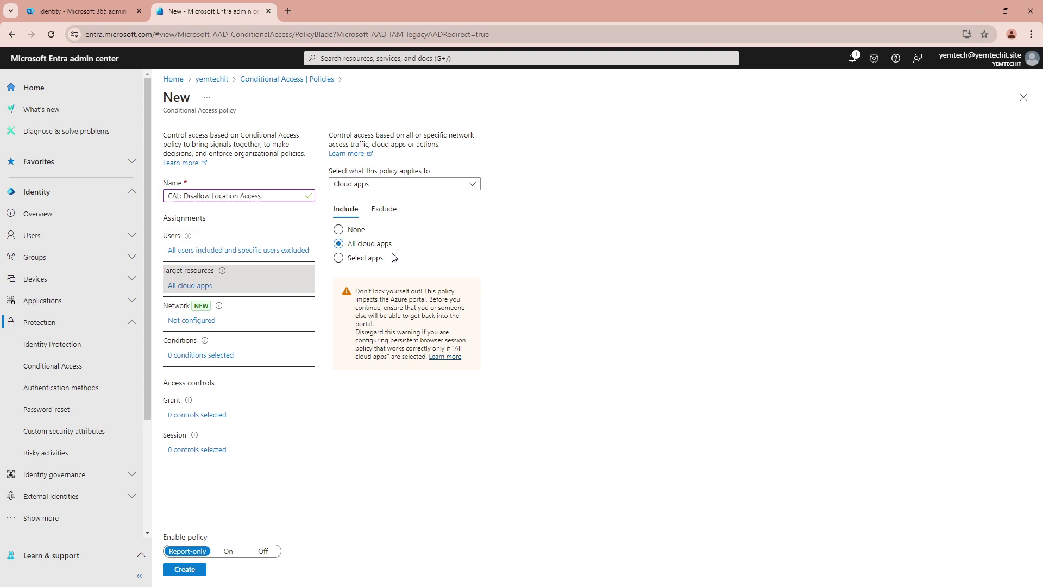
pyautogui.click(180, 323)
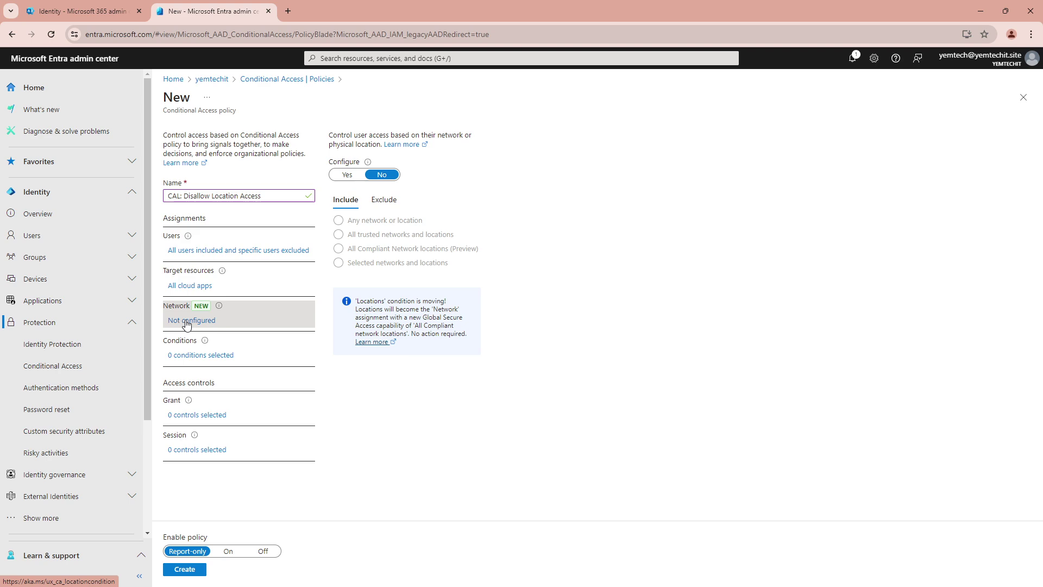
pyautogui.click(346, 176)
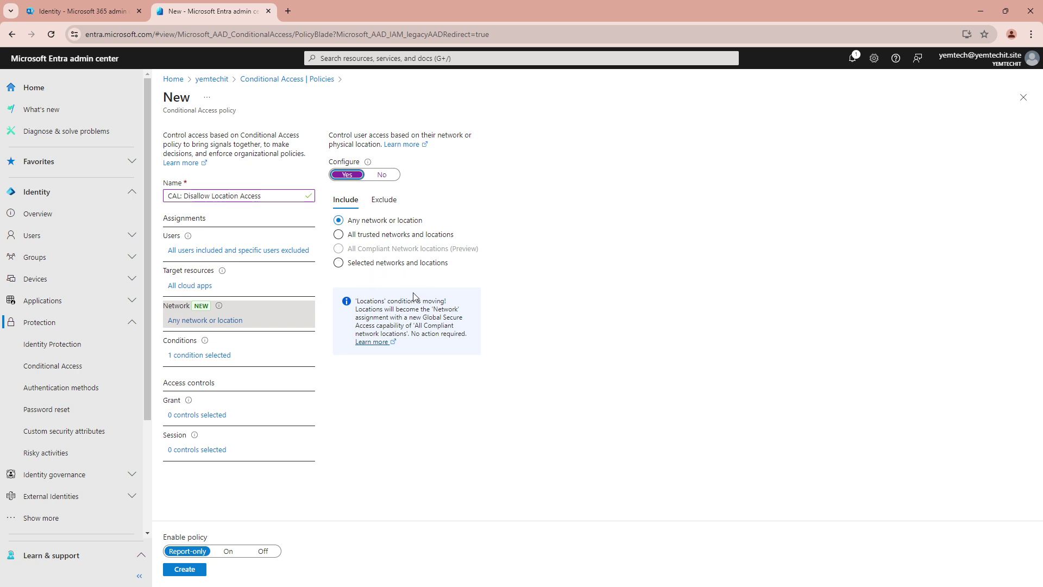
pyautogui.click(379, 265)
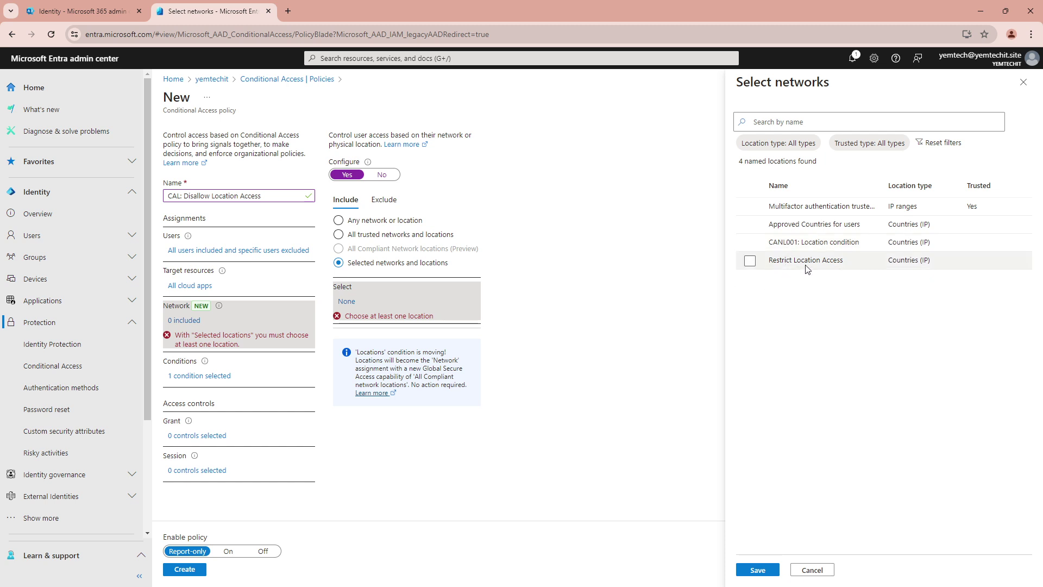
pyautogui.click(751, 262)
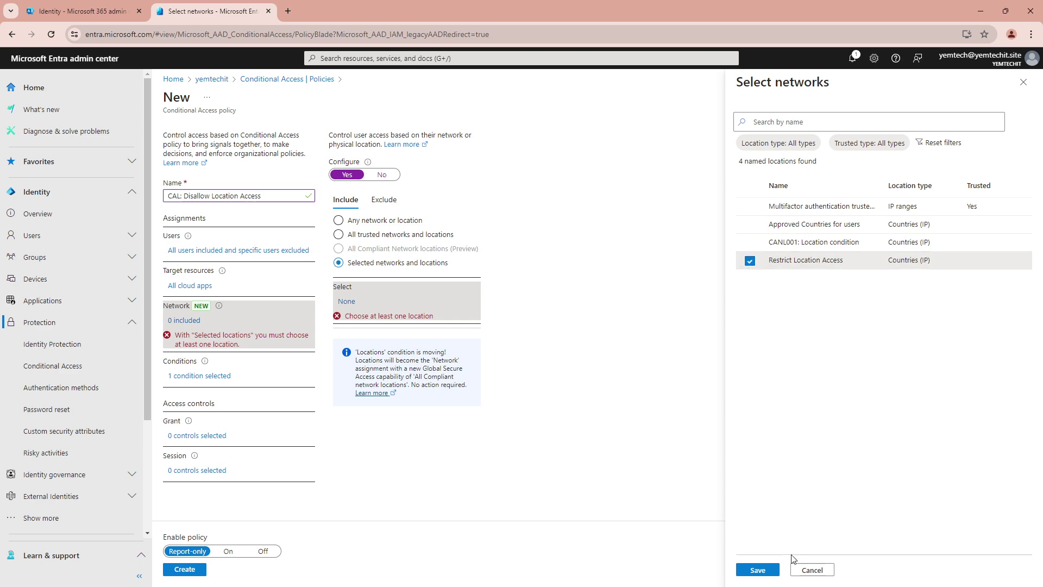
pyautogui.click(758, 569)
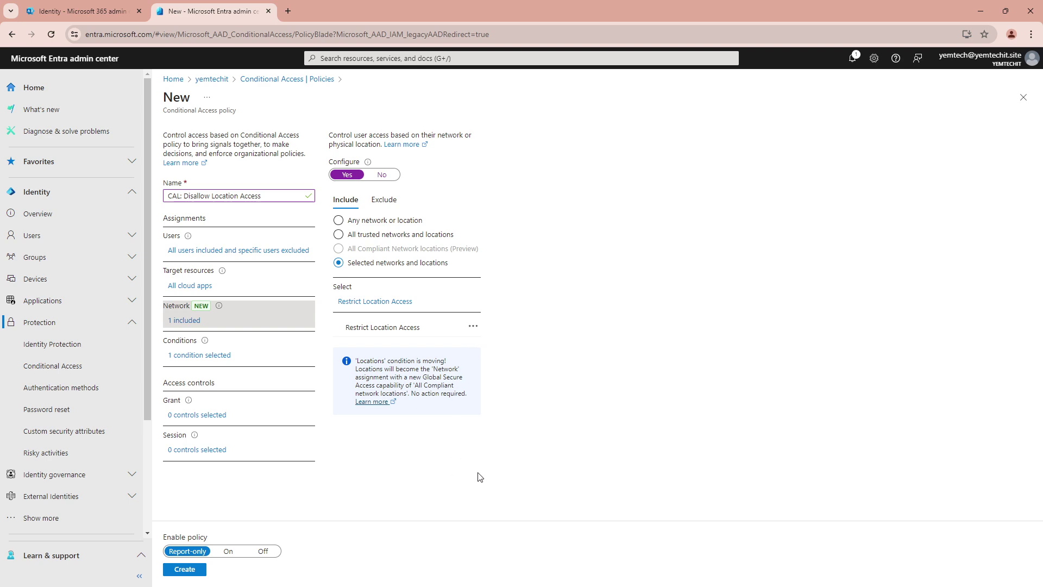
# Step: Review the policy's conditions, set its grant control to block access, and create the policy in report-only mode
pyautogui.click(196, 356)
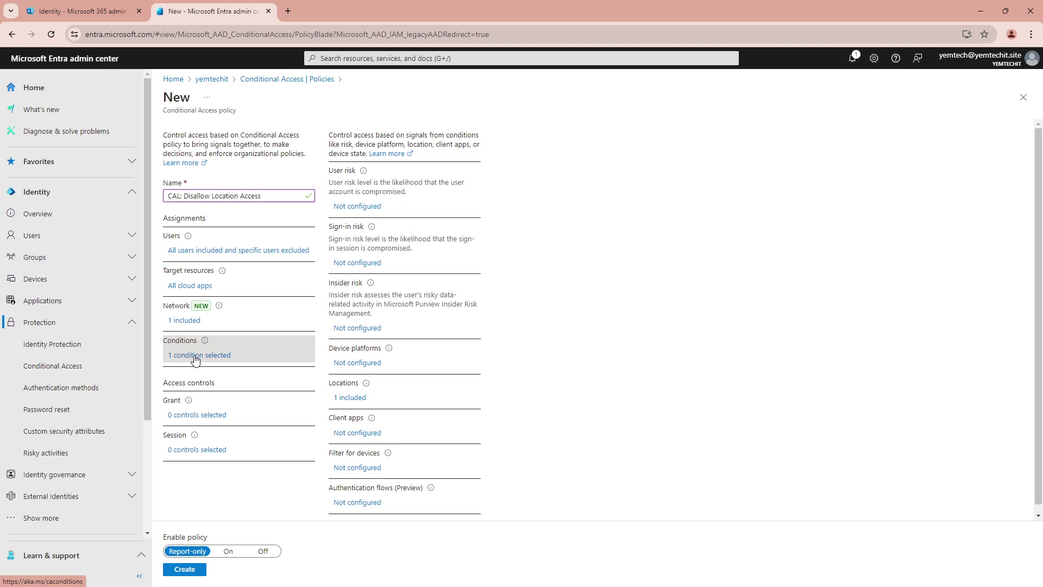
pyautogui.click(188, 321)
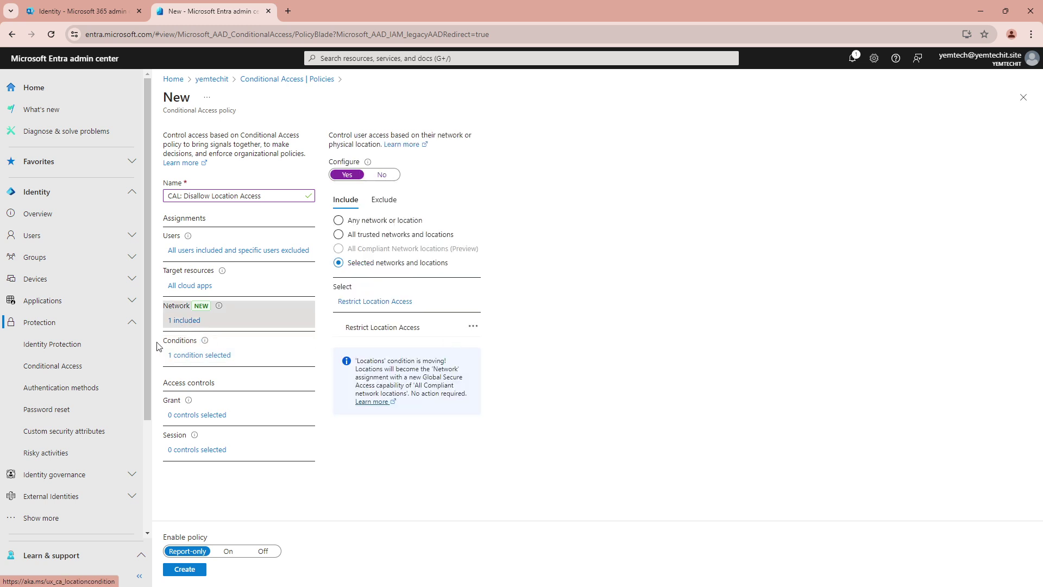
pyautogui.click(202, 356)
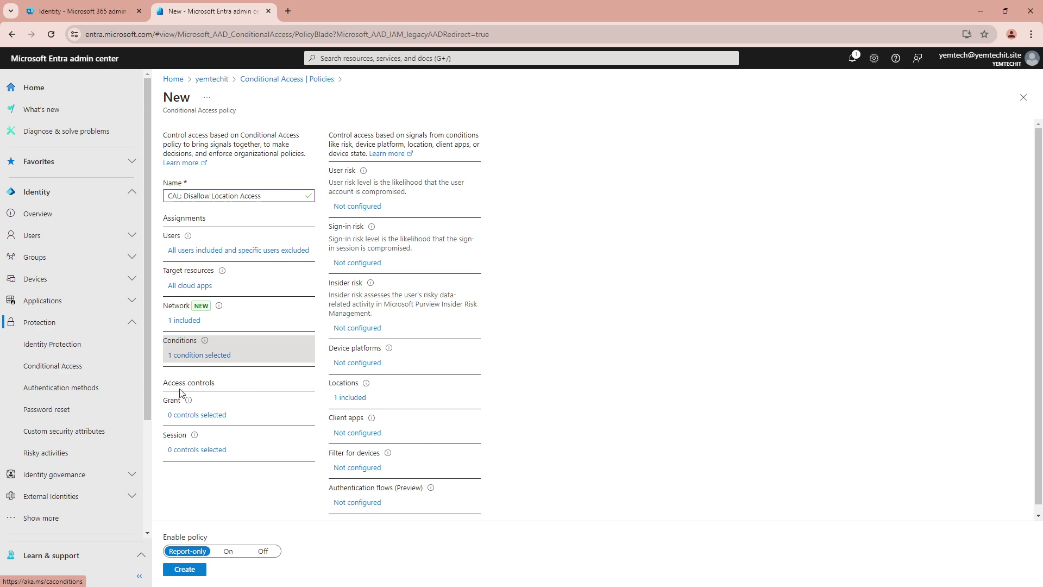
pyautogui.click(210, 416)
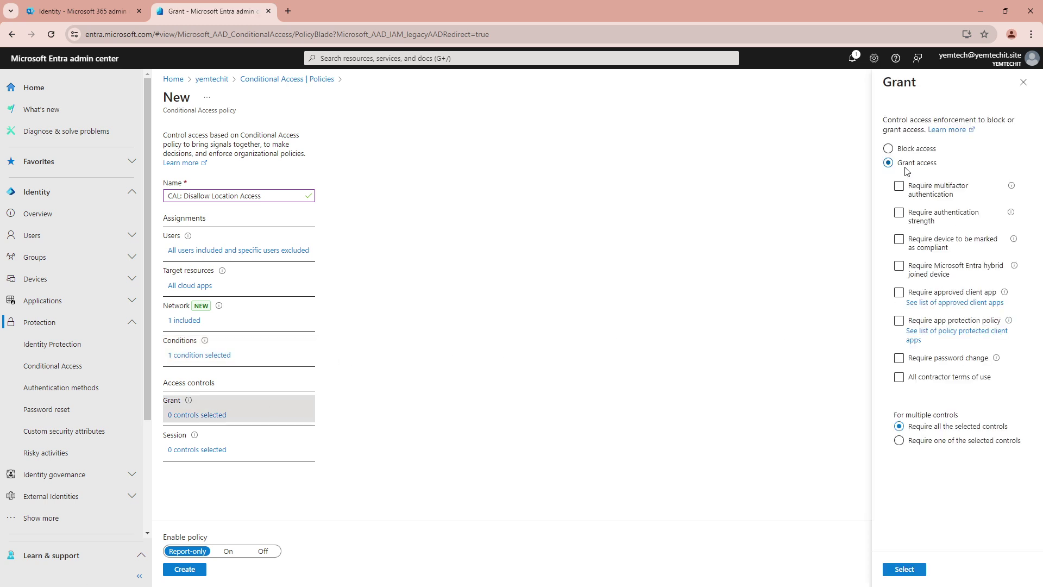
pyautogui.click(888, 148)
pyautogui.click(904, 569)
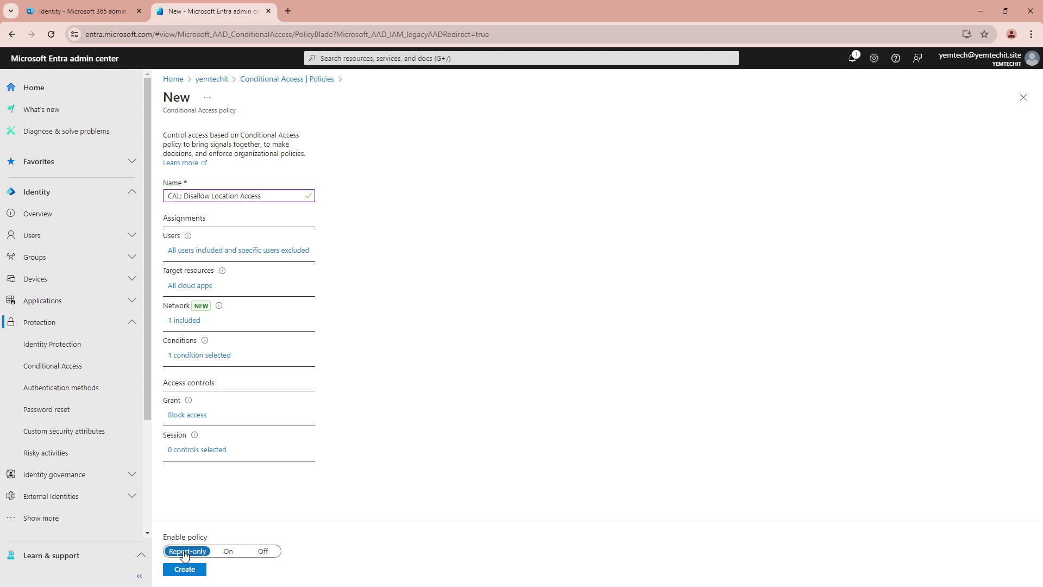
pyautogui.click(183, 569)
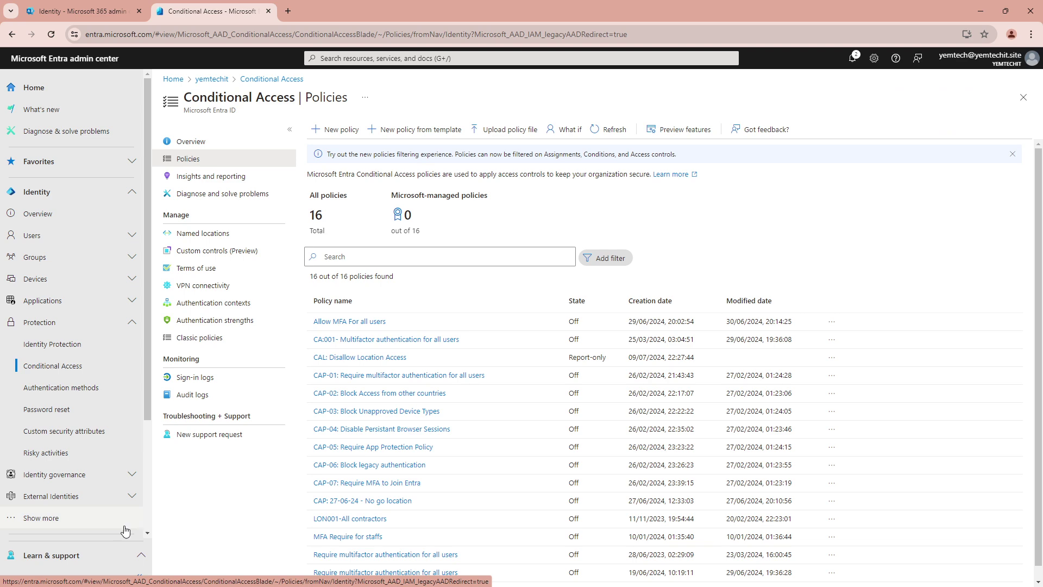
# Step: Switch the CAL: Disallow Location Access policy to On, save it, and refresh the policy list
pyautogui.click(361, 359)
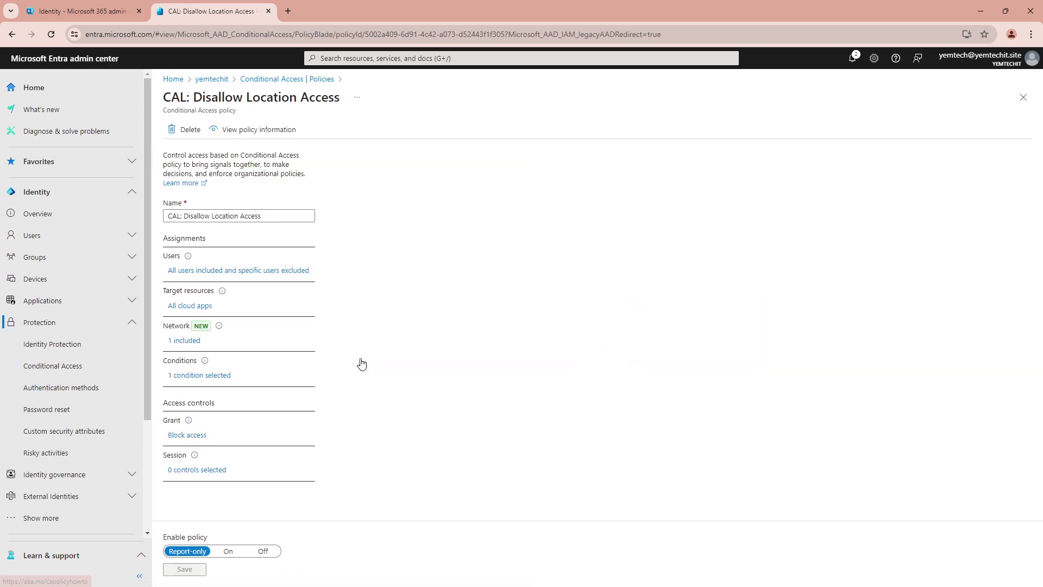
pyautogui.click(228, 552)
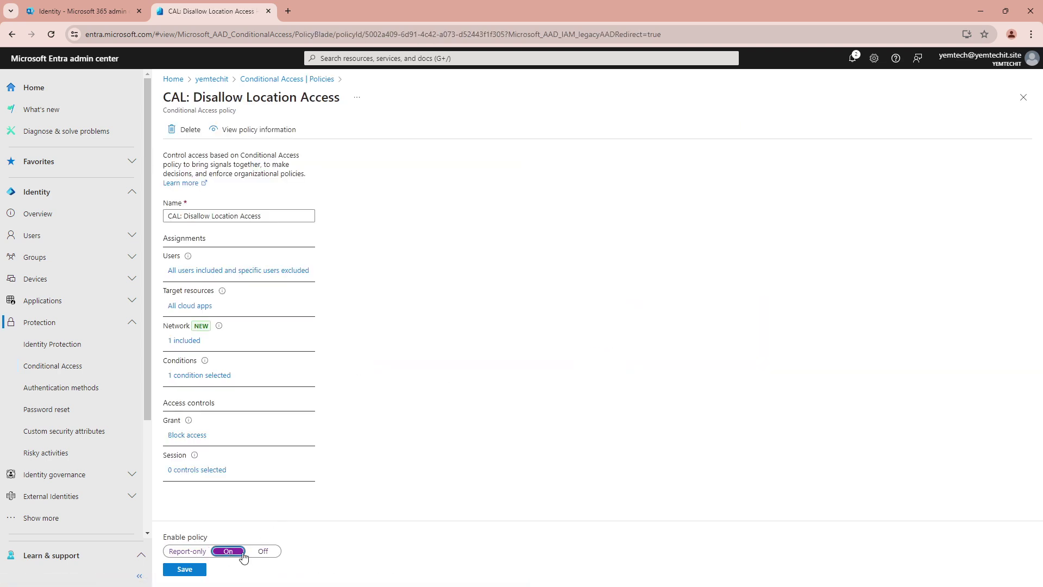
pyautogui.click(185, 570)
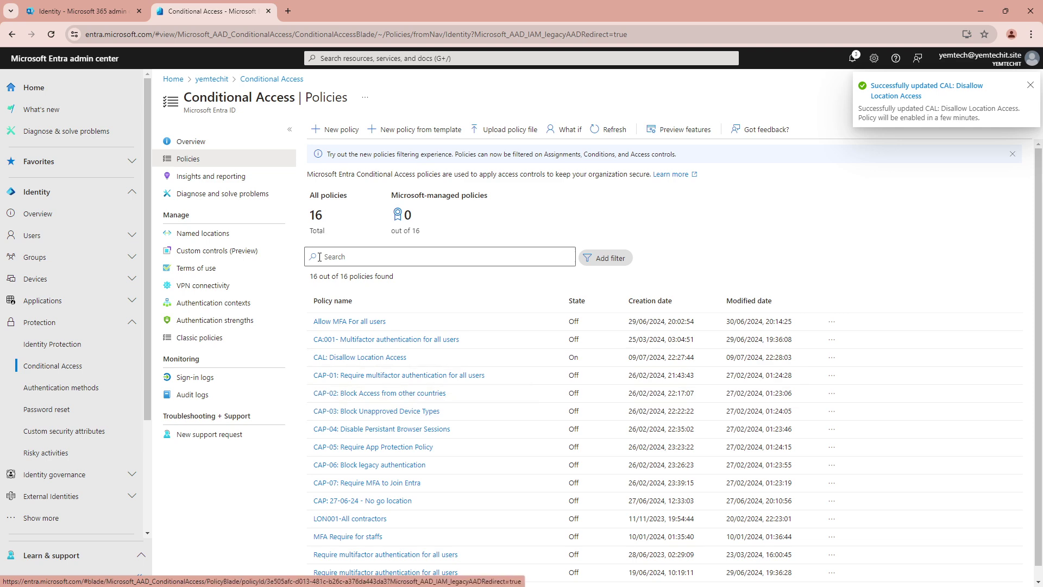
pyautogui.click(615, 130)
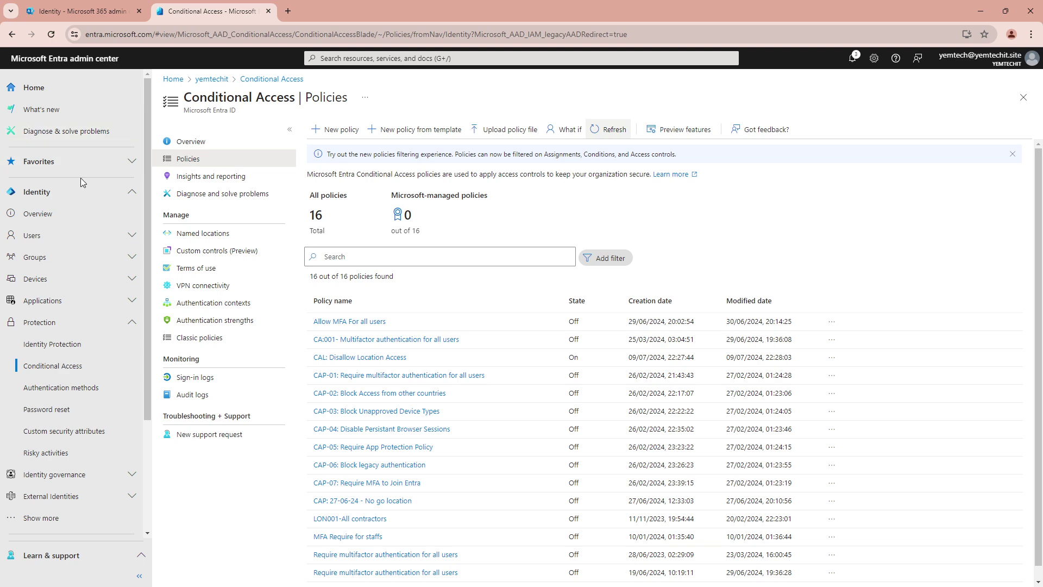
# Step: Switch to the Microsoft 365 admin center and open the account details of the test user listed just below "location users"
pyautogui.click(56, 11)
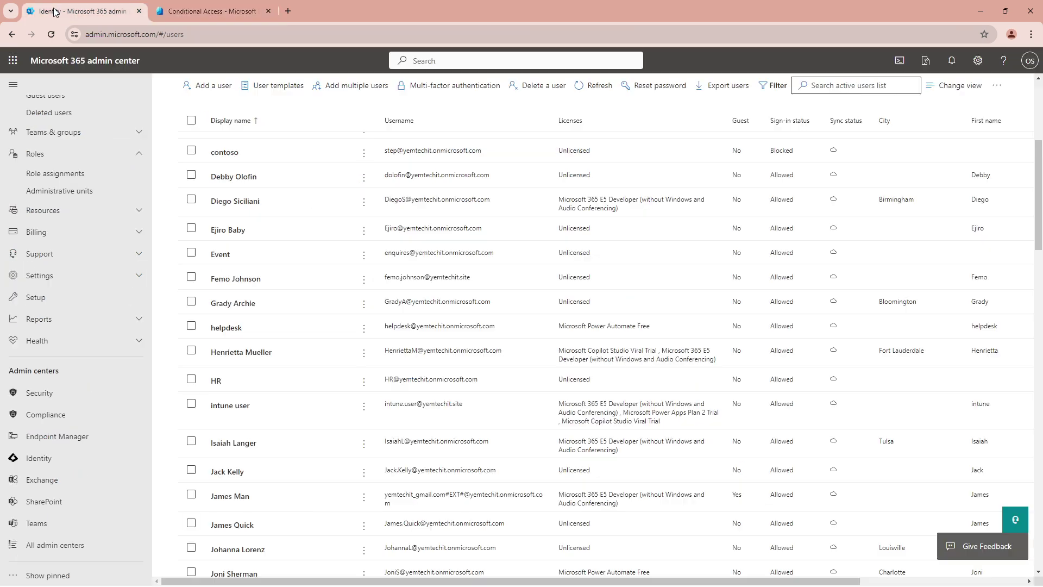
pyautogui.scroll(2, 92, 226)
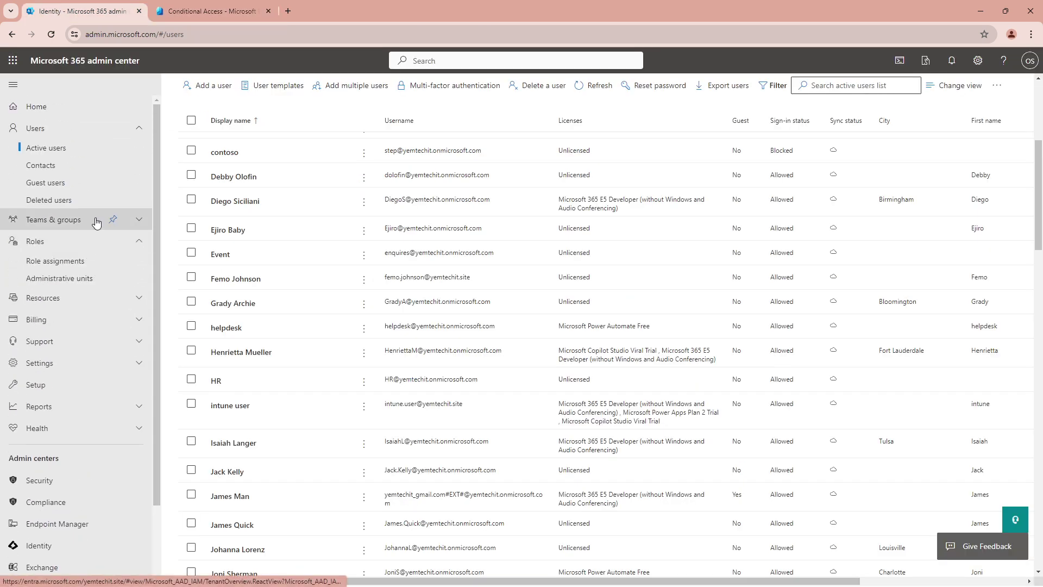
pyautogui.click(56, 154)
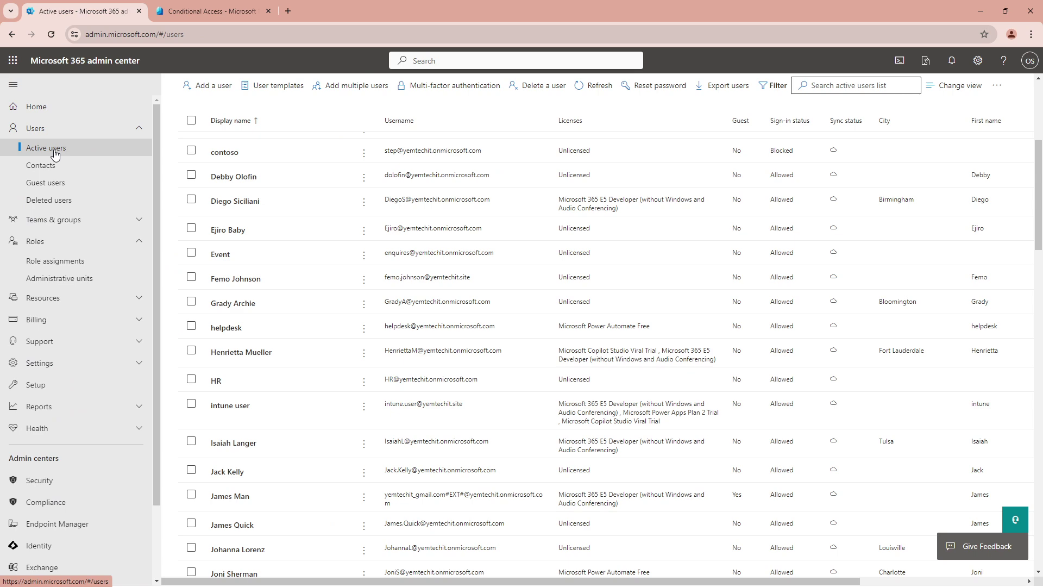
pyautogui.scroll(-7, 266, 467)
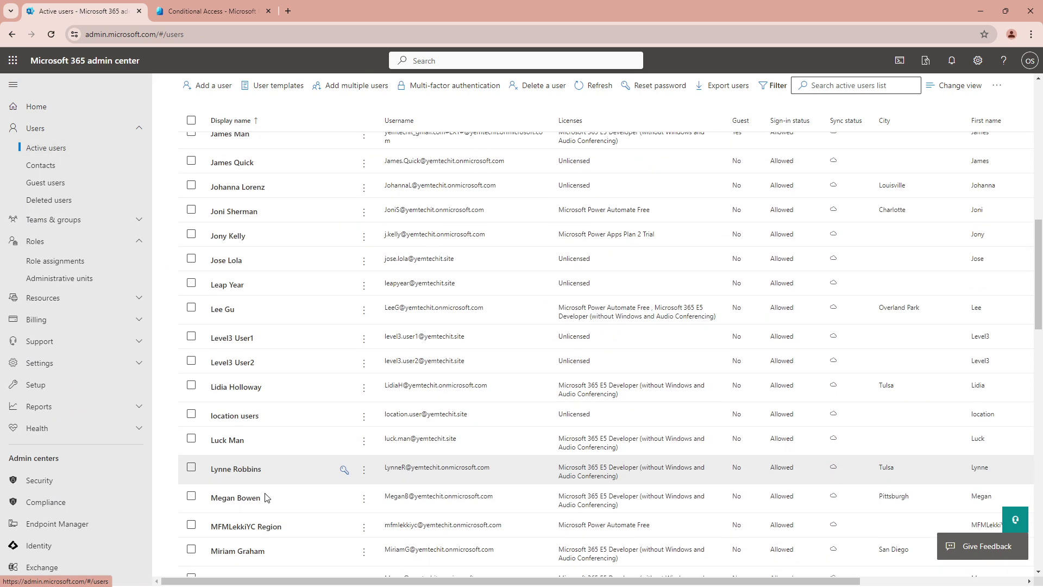
pyautogui.scroll(-7, 266, 486)
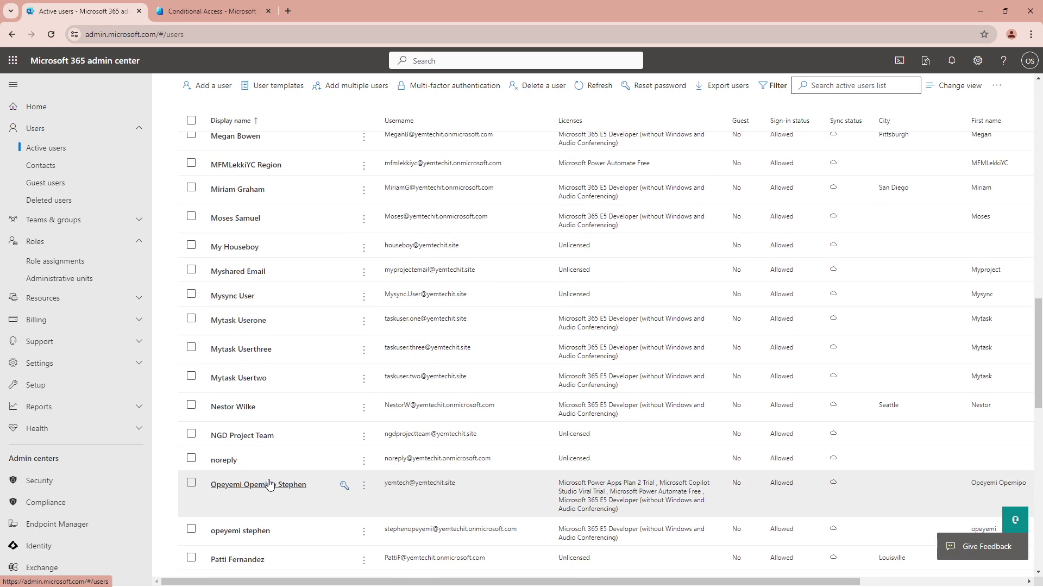
pyautogui.scroll(-12, 271, 484)
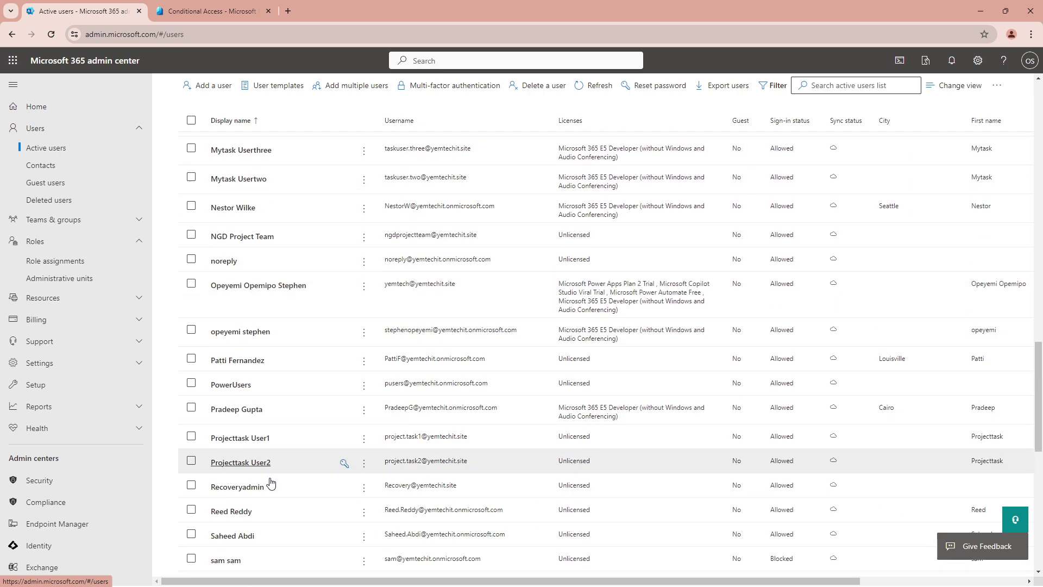
pyautogui.scroll(15, 296, 407)
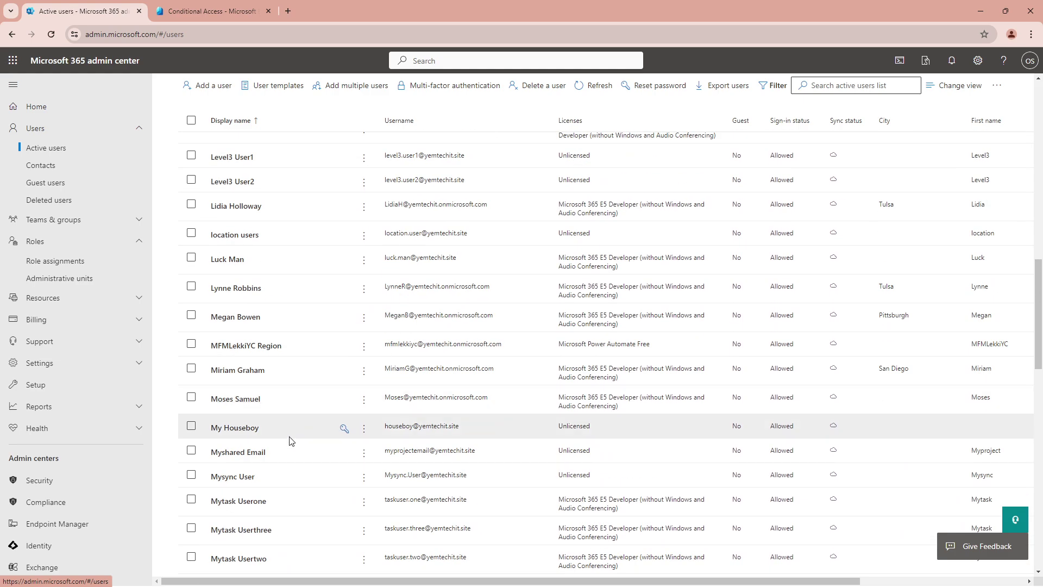
pyautogui.scroll(3, 291, 439)
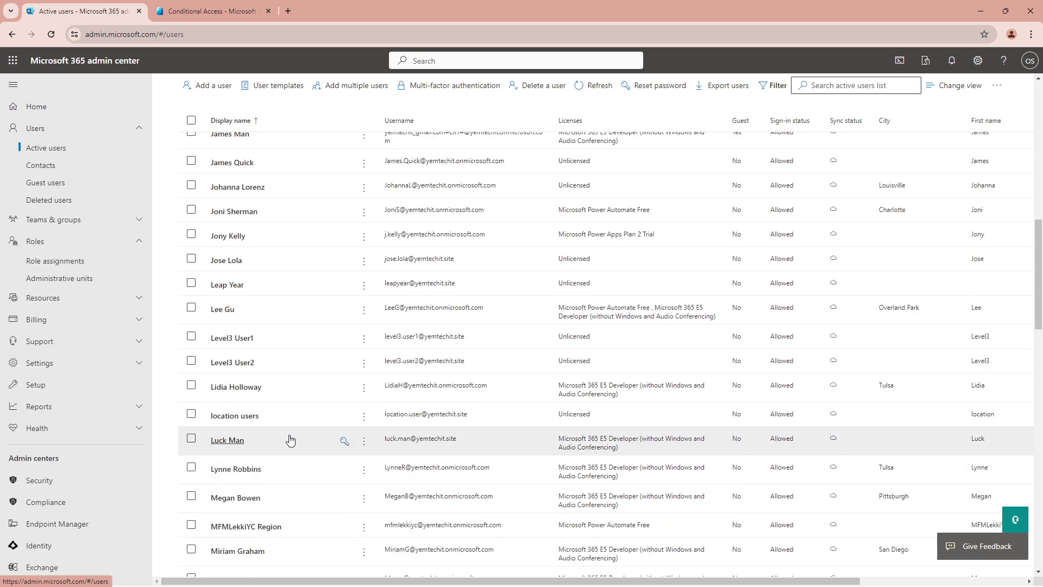
pyautogui.click(220, 445)
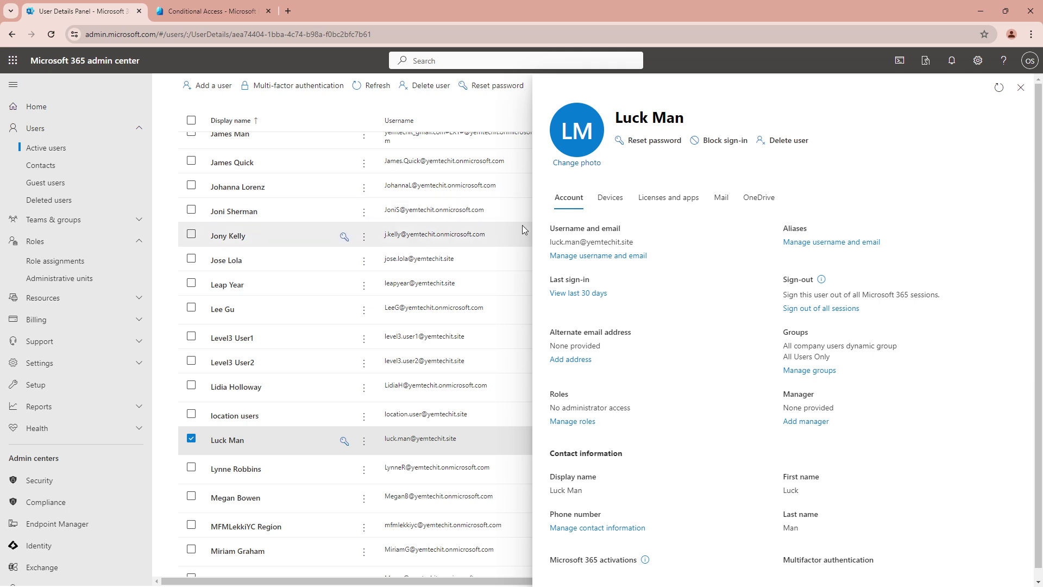
# Step: Open mylocation.org in a new browser tab and highlight the country detected for the current connection
pyautogui.click(287, 12)
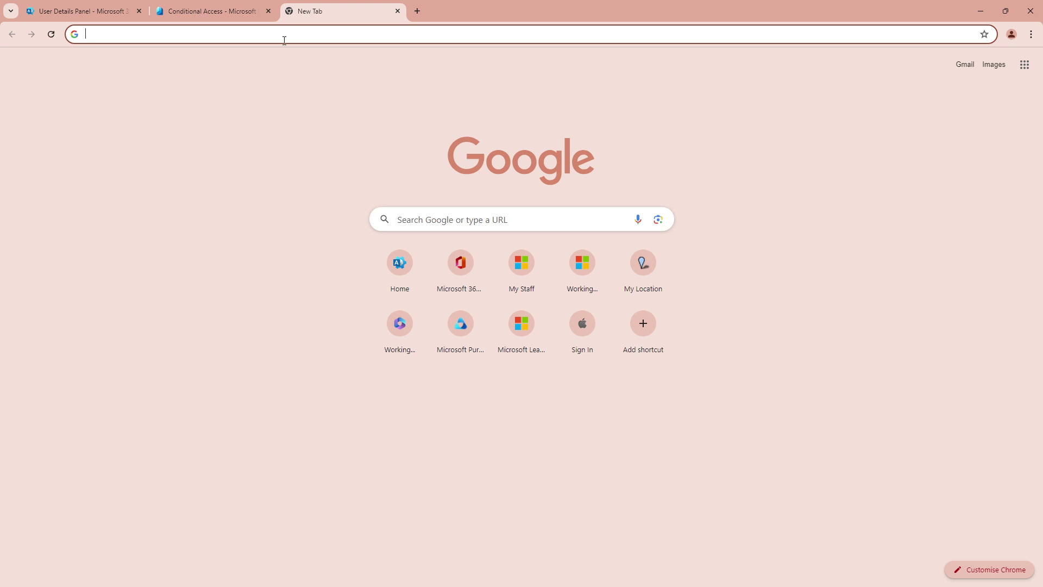
pyautogui.write('mylocation.org')
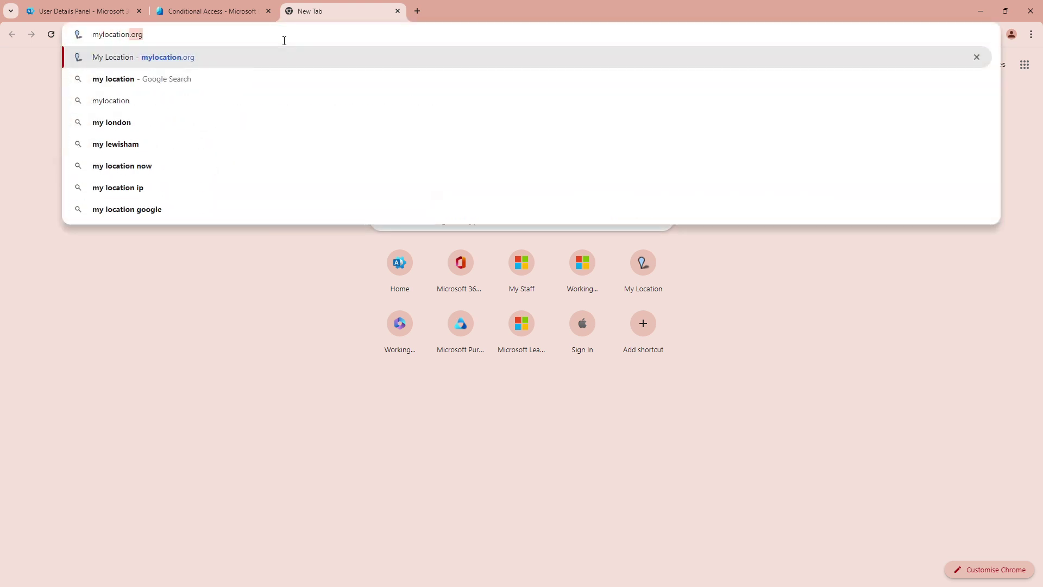
pyautogui.press('Return')
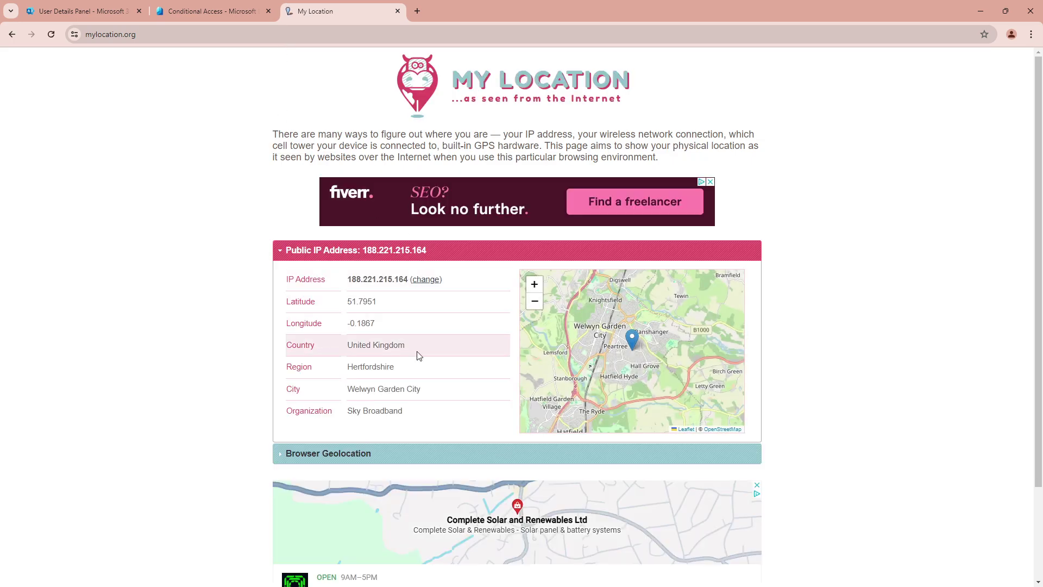
pyautogui.moveTo(417, 352); pyautogui.dragTo(350, 355)
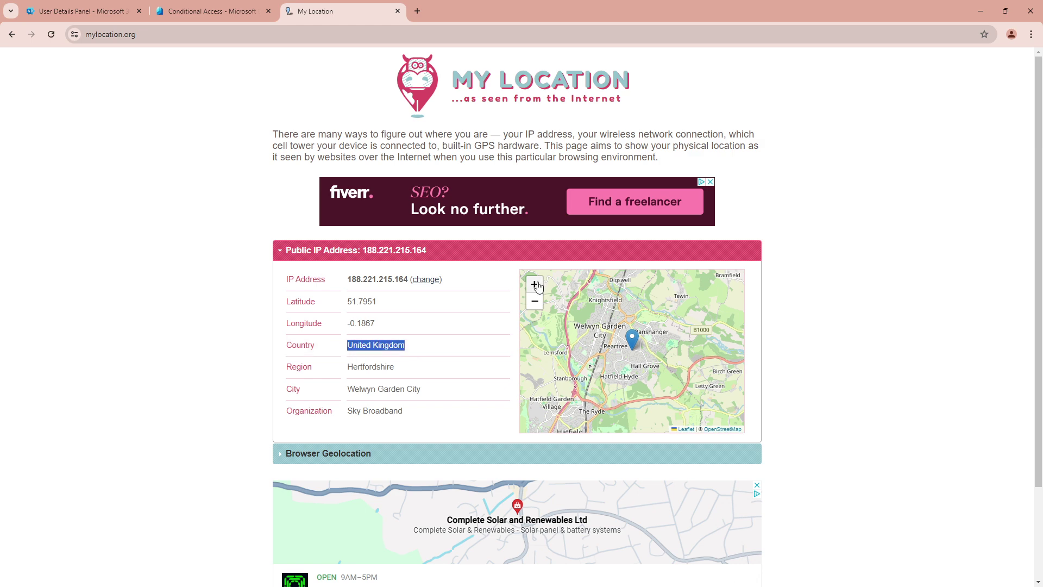
# Step: Switch to the Azure portal, leaving the slide presentation, and open the overview of the mylabvm virtual machine
pyautogui.click(985, 11)
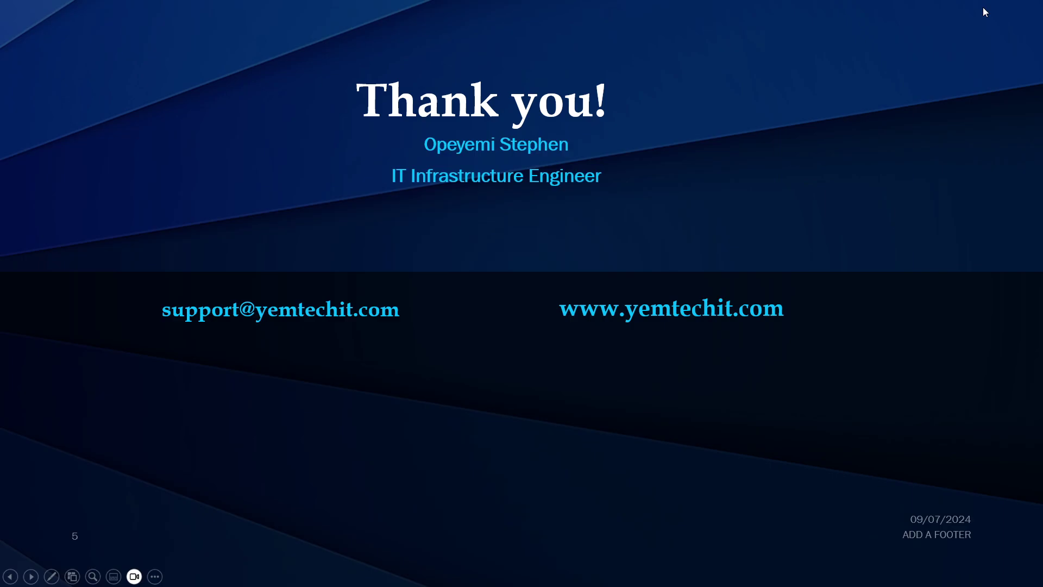
pyautogui.click(816, 68)
pyautogui.click(816, 68)
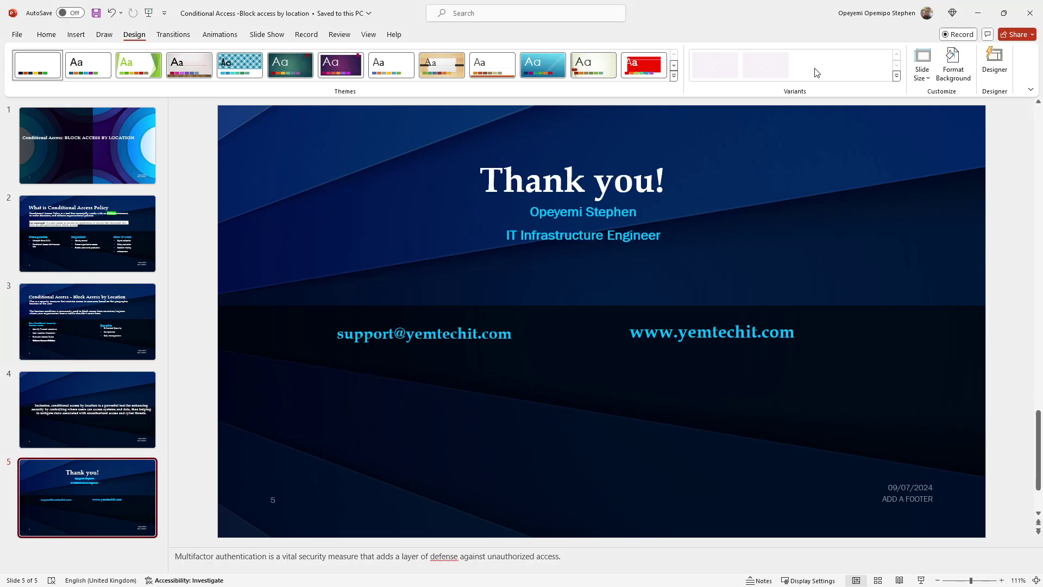
pyautogui.click(977, 13)
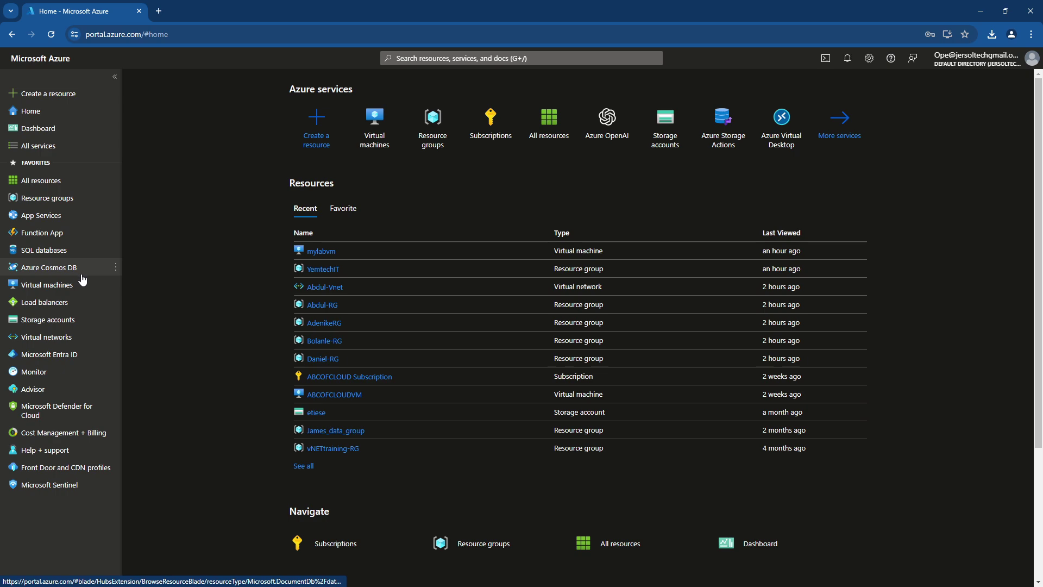
pyautogui.click(55, 285)
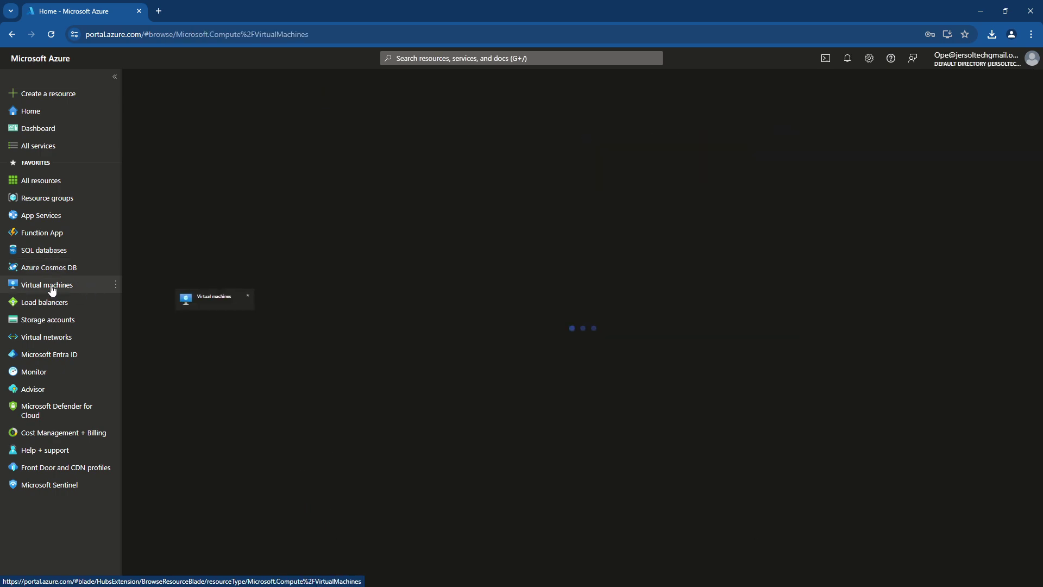
pyautogui.click(174, 233)
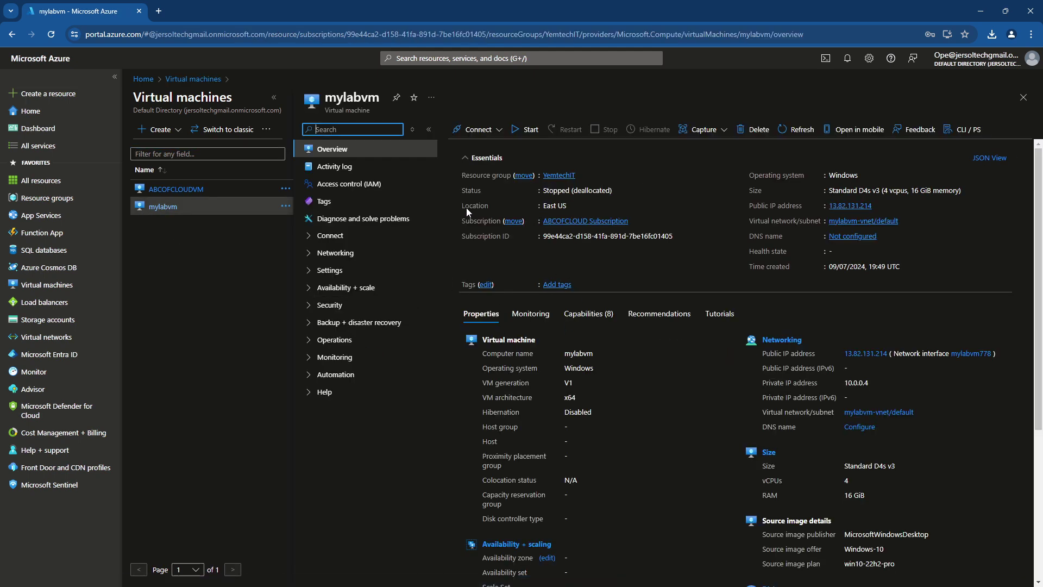
# Step: Highlight the location of the mylabvm virtual machine and copy its value
pyautogui.moveTo(461, 207); pyautogui.dragTo(584, 204)
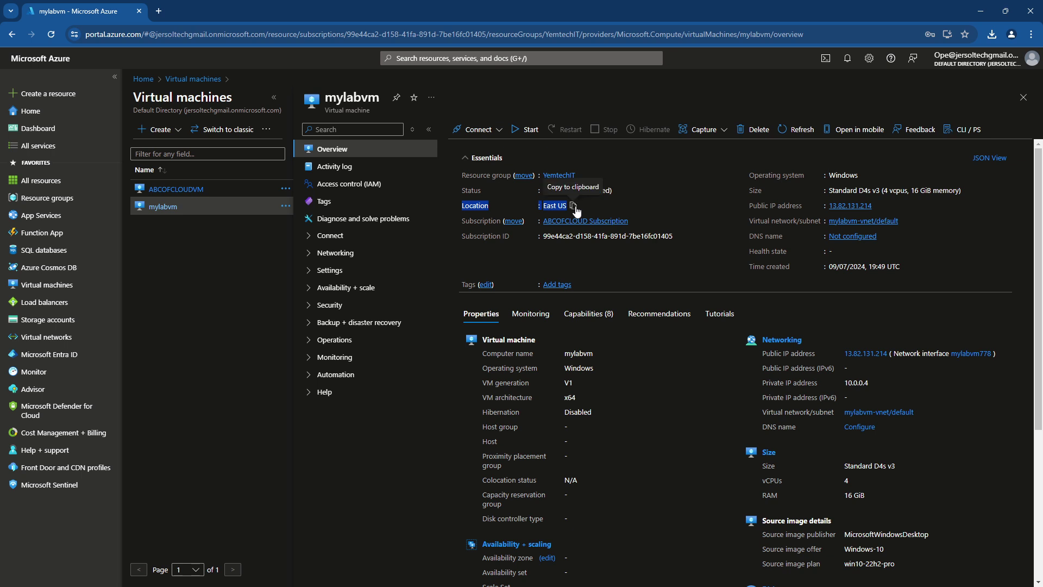
pyautogui.click(573, 206)
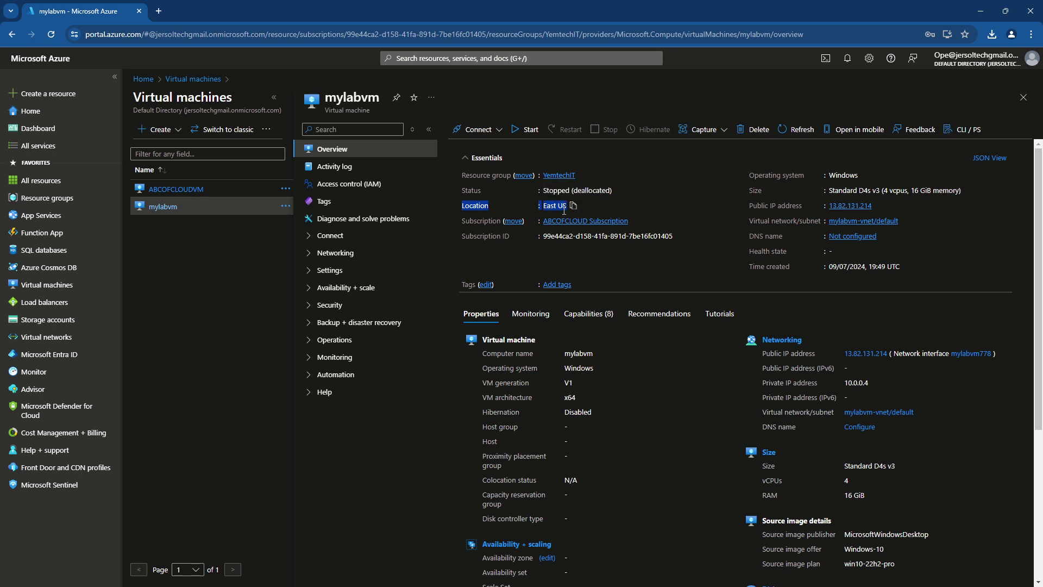
# Step: Try to connect to mylabvm through native RDP with a downloaded RDP file, and close its connection page
pyautogui.click(500, 136)
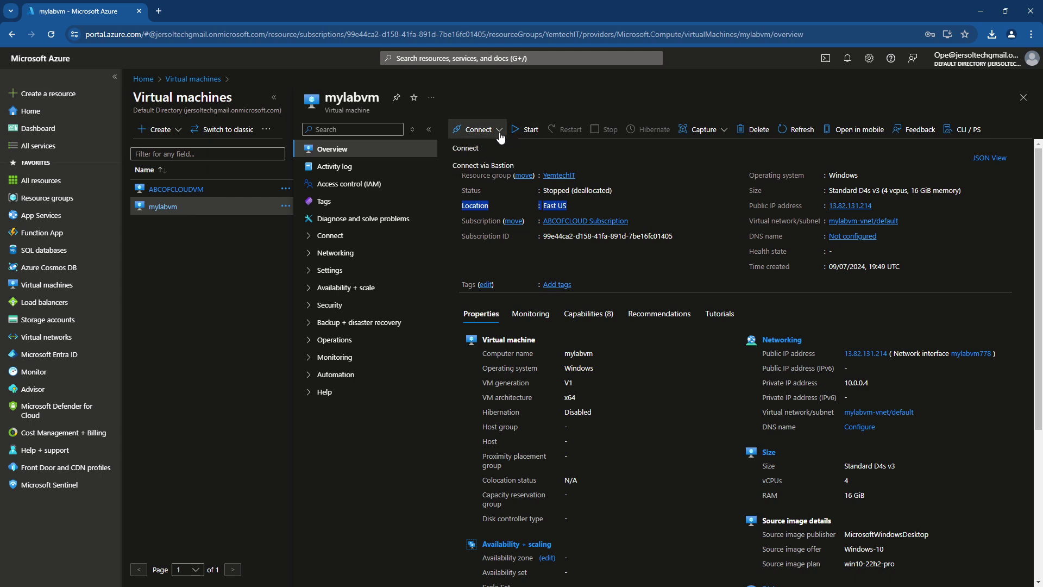
pyautogui.click(460, 149)
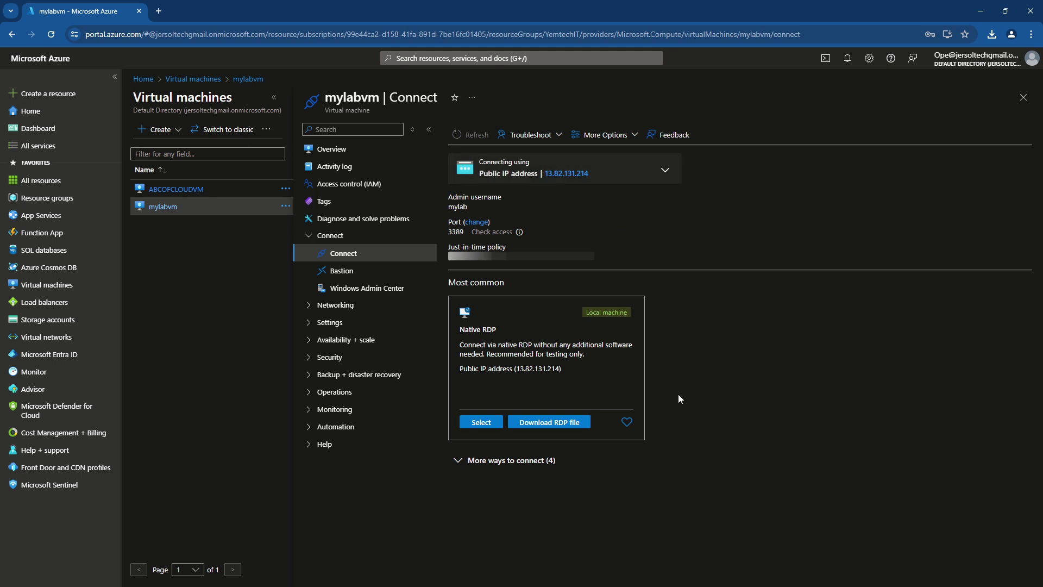
pyautogui.click(526, 426)
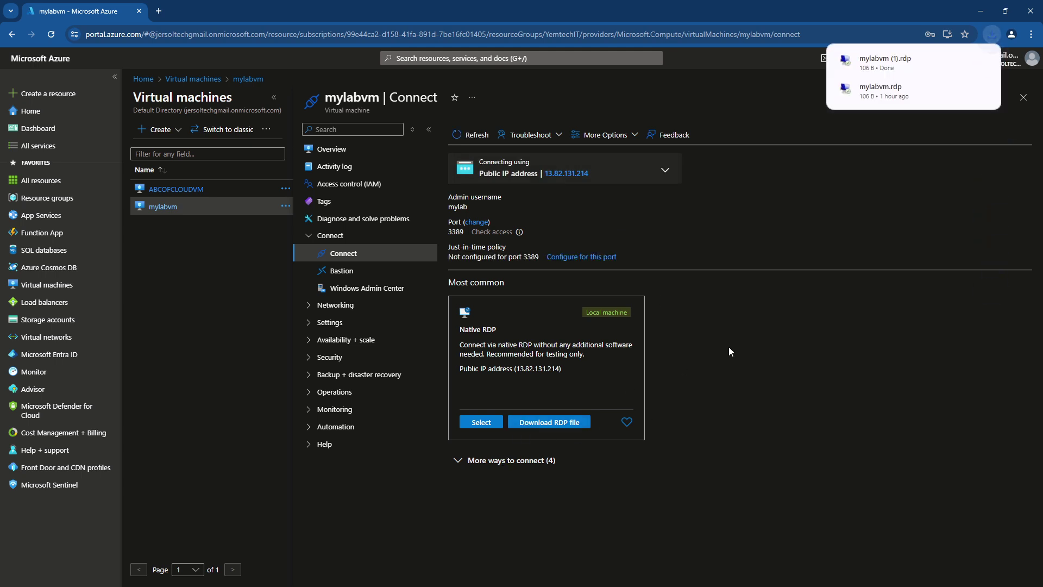
pyautogui.click(962, 61)
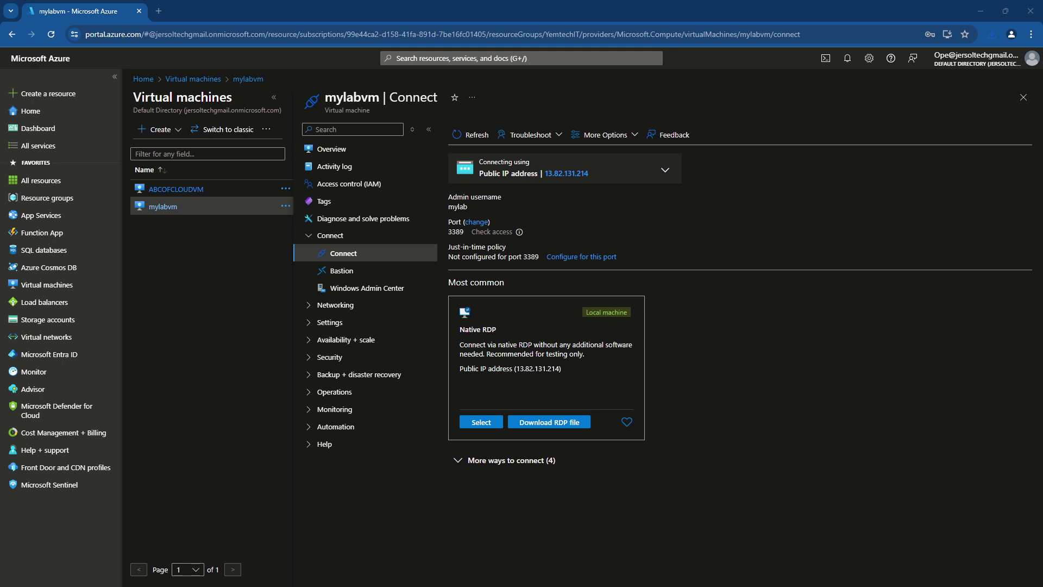
pyautogui.moveTo(308, 296); pyautogui.dragTo(501, 204)
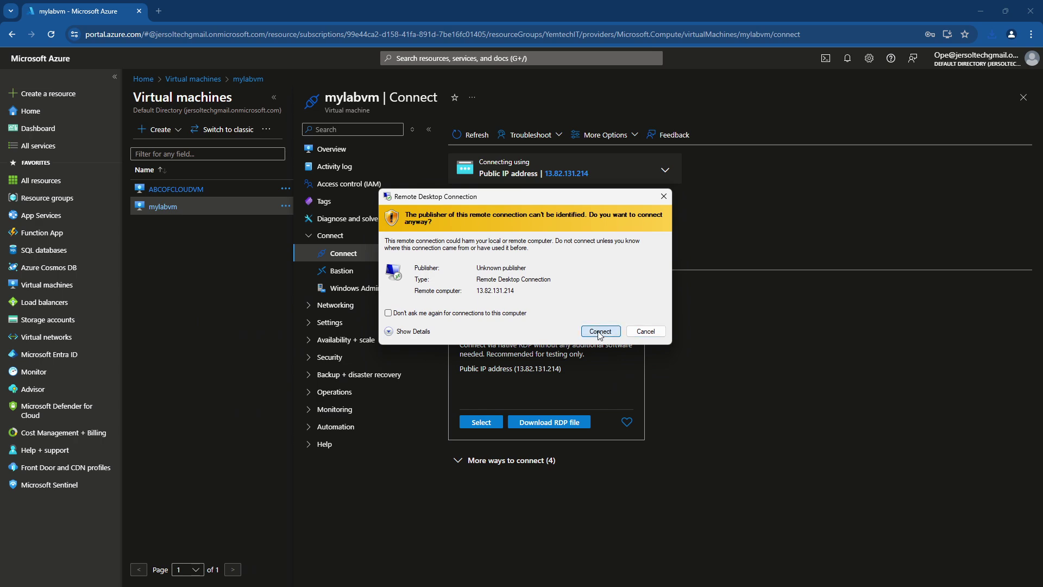
pyautogui.click(600, 332)
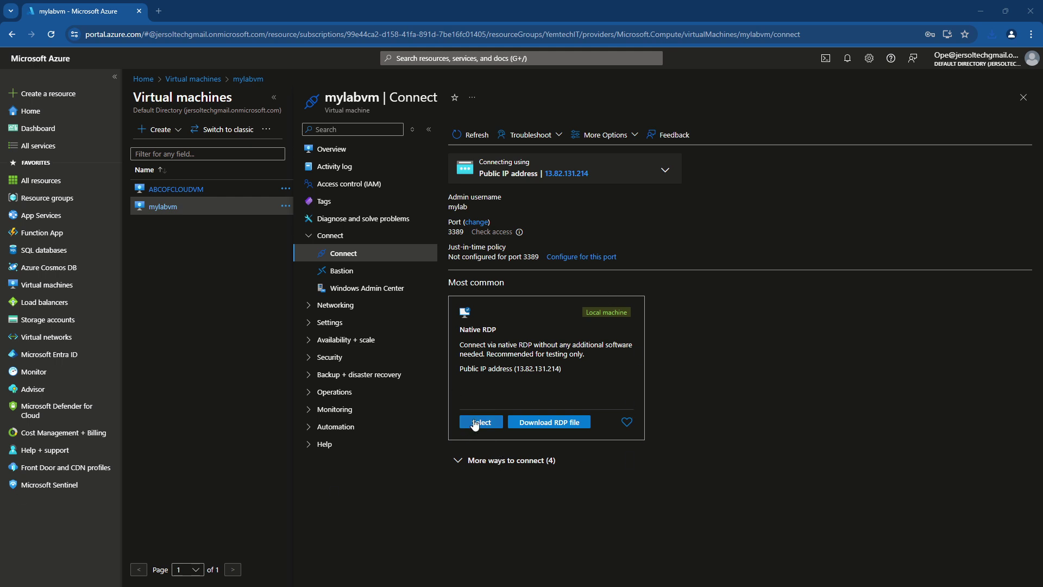
pyautogui.click(476, 423)
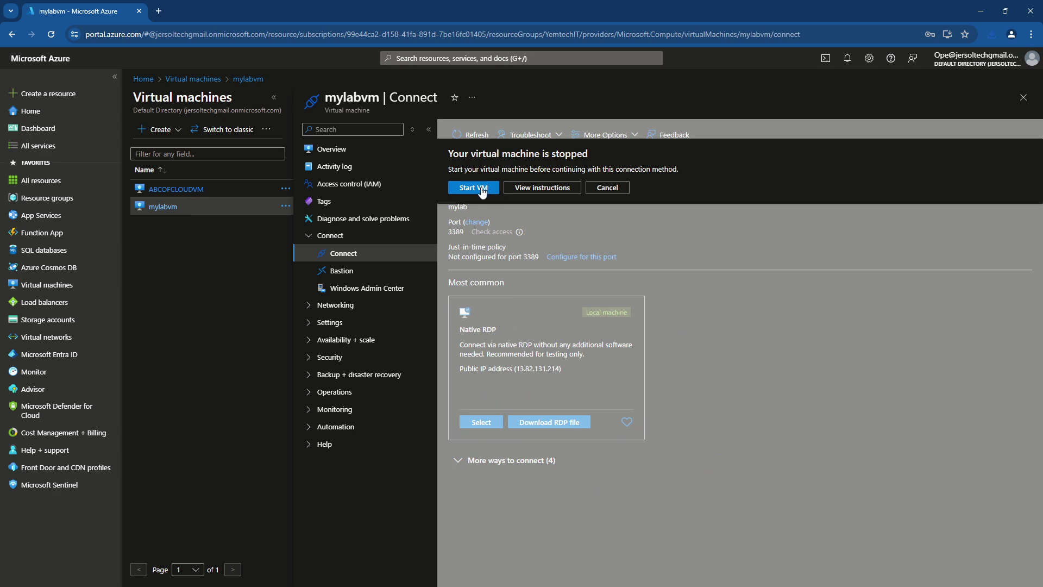
pyautogui.click(1023, 97)
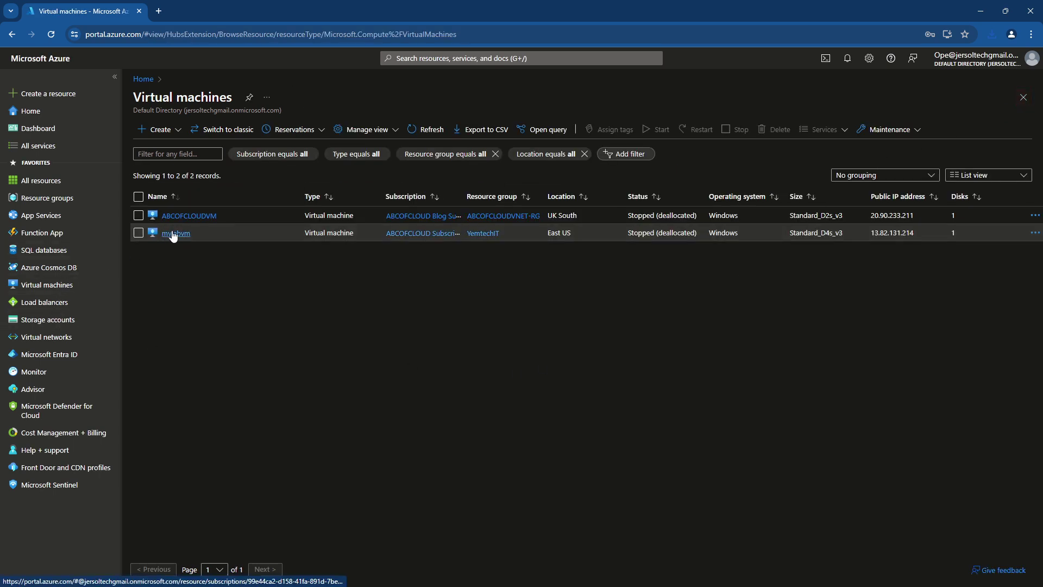
# Step: Start the mylabvm virtual machine from its overview and dismiss all portal notifications
pyautogui.click(172, 234)
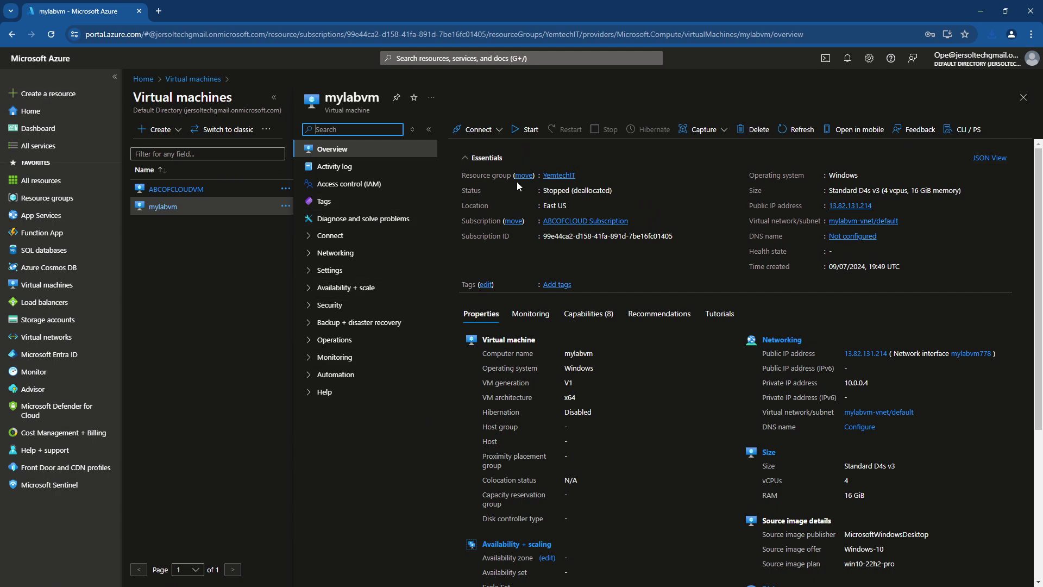
pyautogui.click(531, 131)
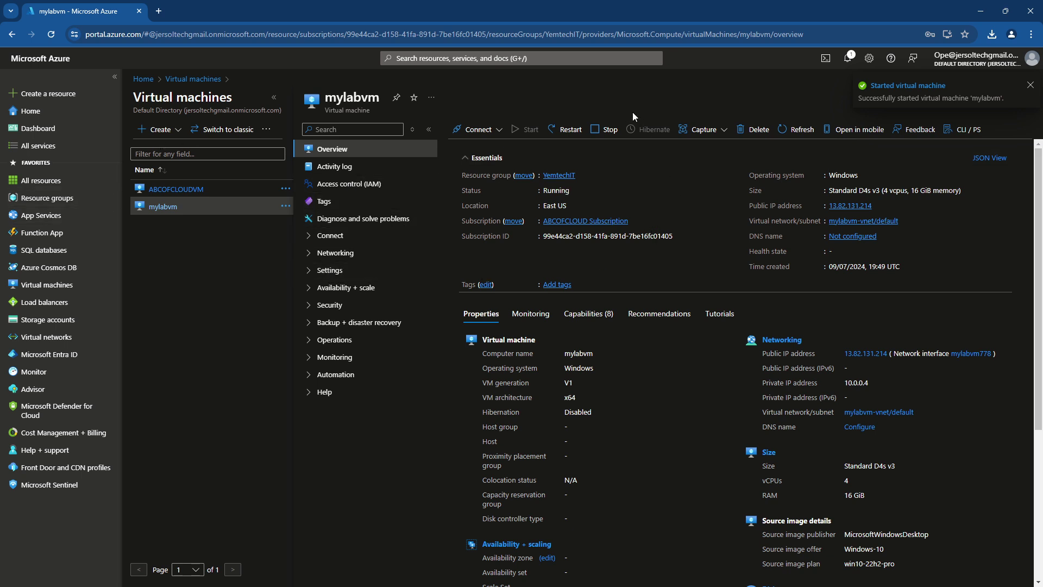
pyautogui.click(848, 58)
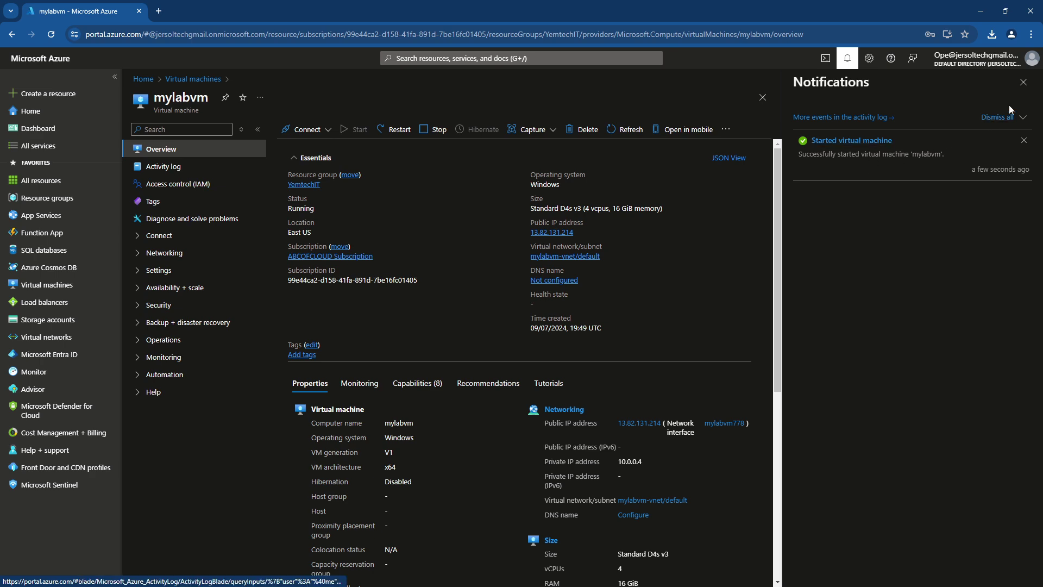
pyautogui.click(994, 118)
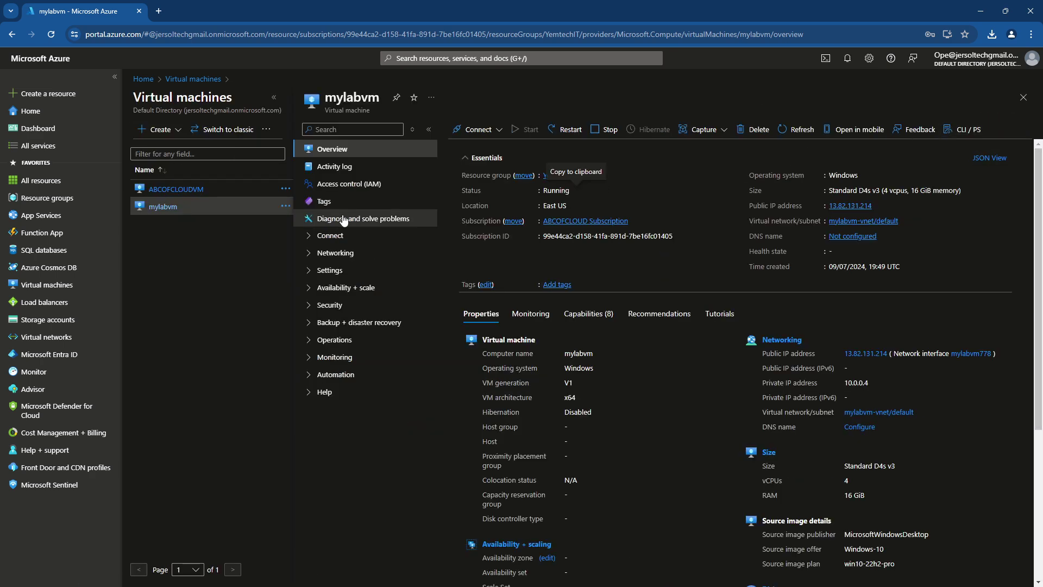
# Step: Download the native RDP file for mylabvm, open it, and accept connecting despite the unknown publisher
pyautogui.click(480, 131)
pyautogui.click(471, 154)
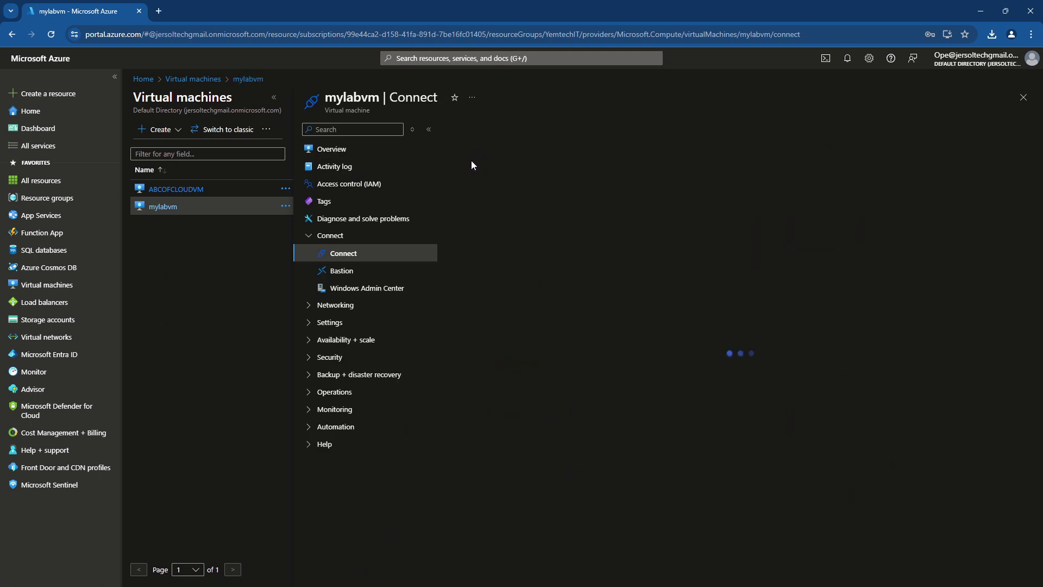
pyautogui.click(544, 423)
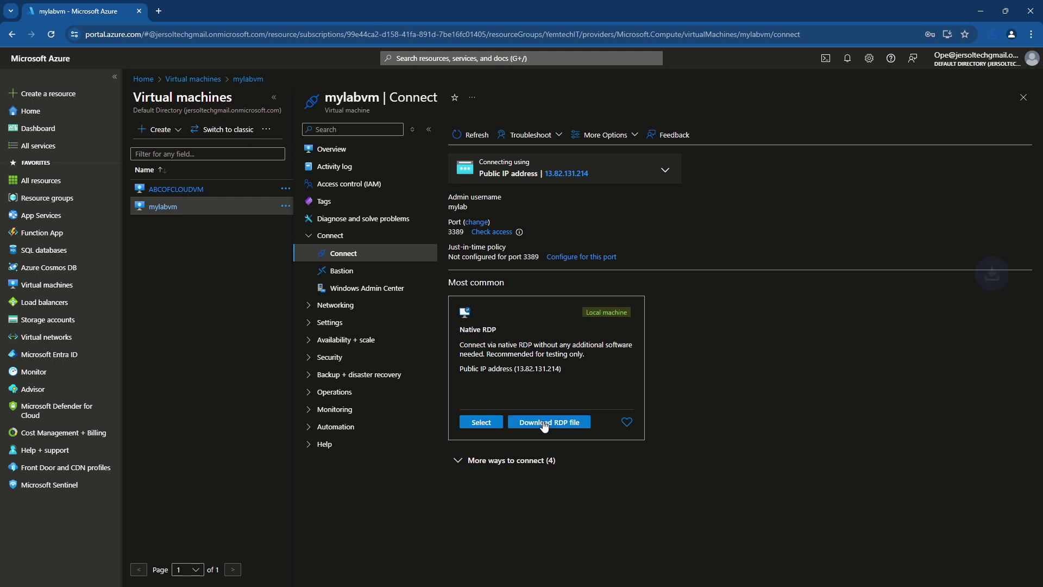
pyautogui.click(964, 60)
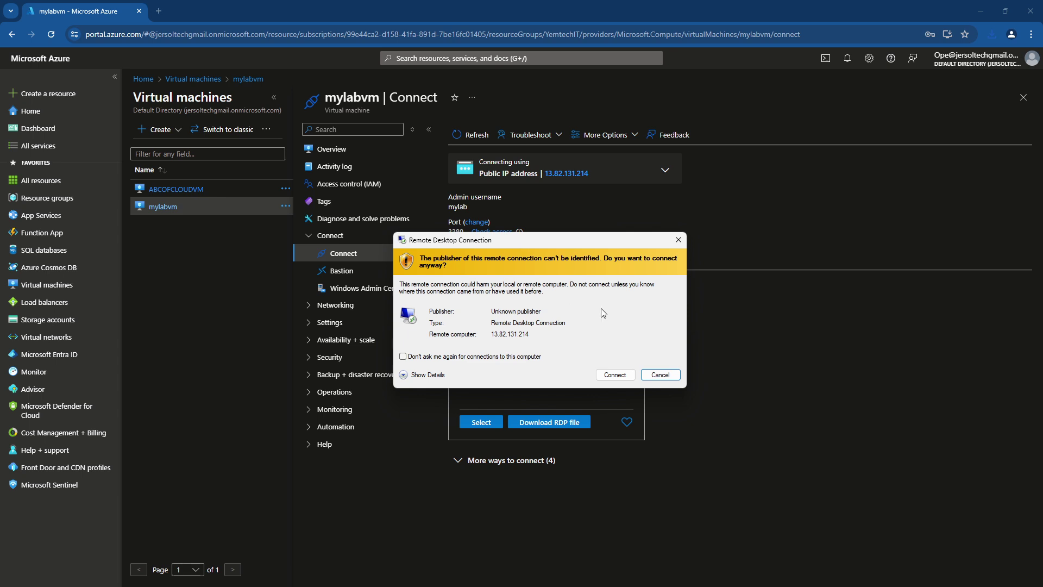
pyautogui.click(616, 374)
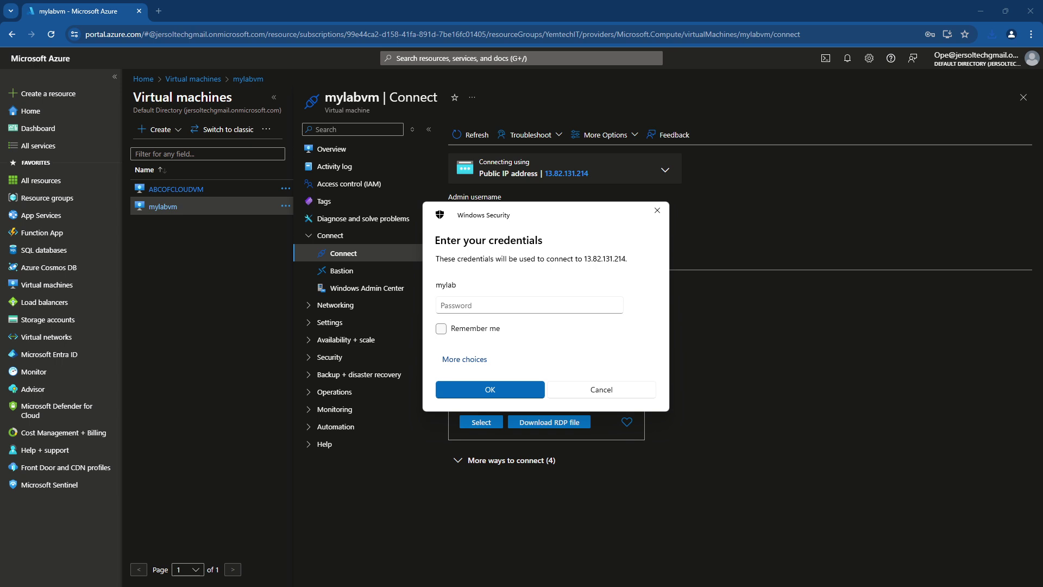
# Step: Enter the virtual machine account password, accept the certificate warning, and maximize the remote desktop session
pyautogui.click(482, 307)
pyautogui.hotkey('ctrl', 'v')
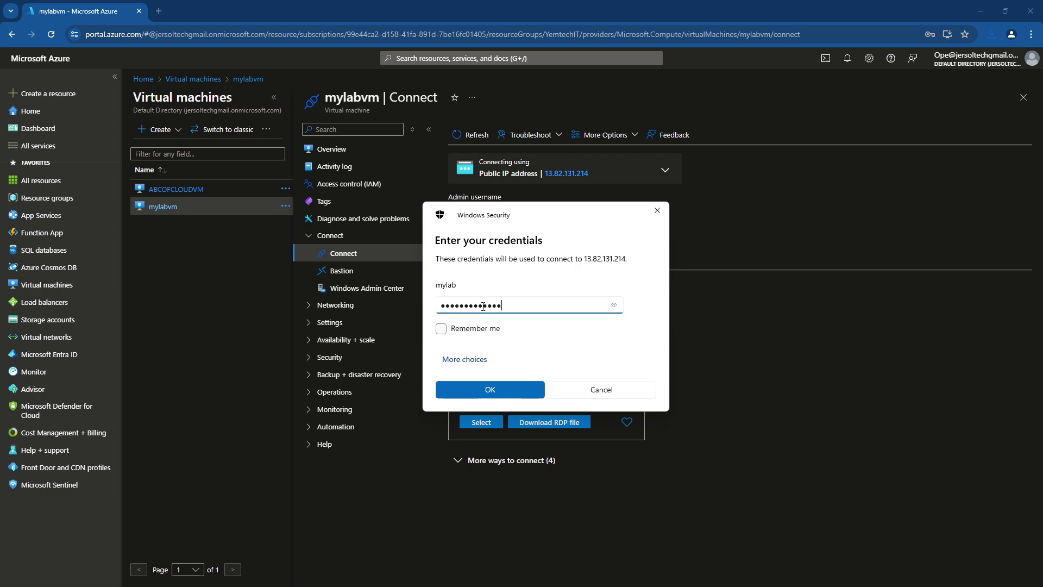
pyautogui.click(509, 398)
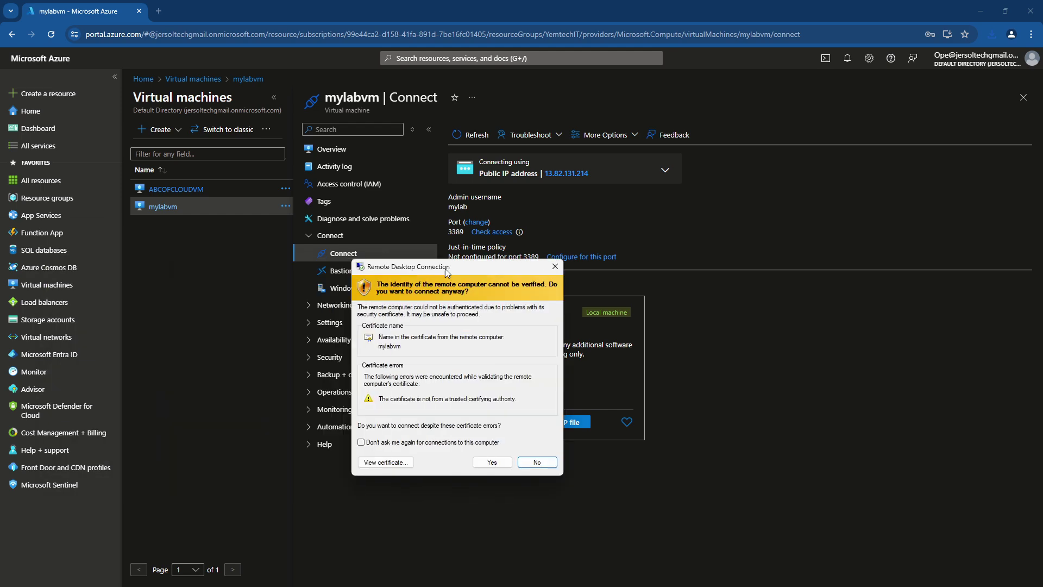
pyautogui.click(604, 433)
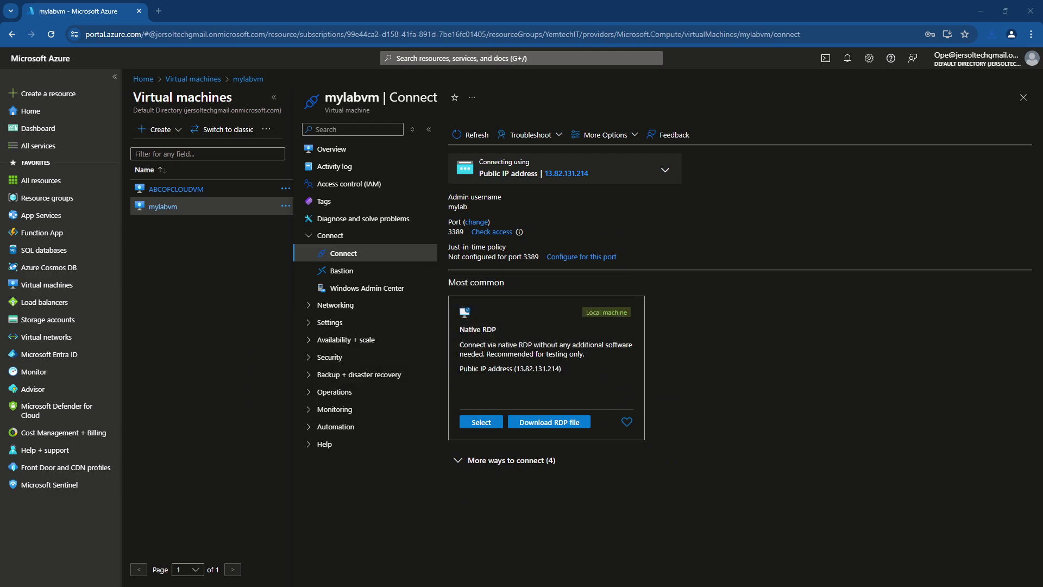
pyautogui.moveTo(458, 259); pyautogui.dragTo(515, 152)
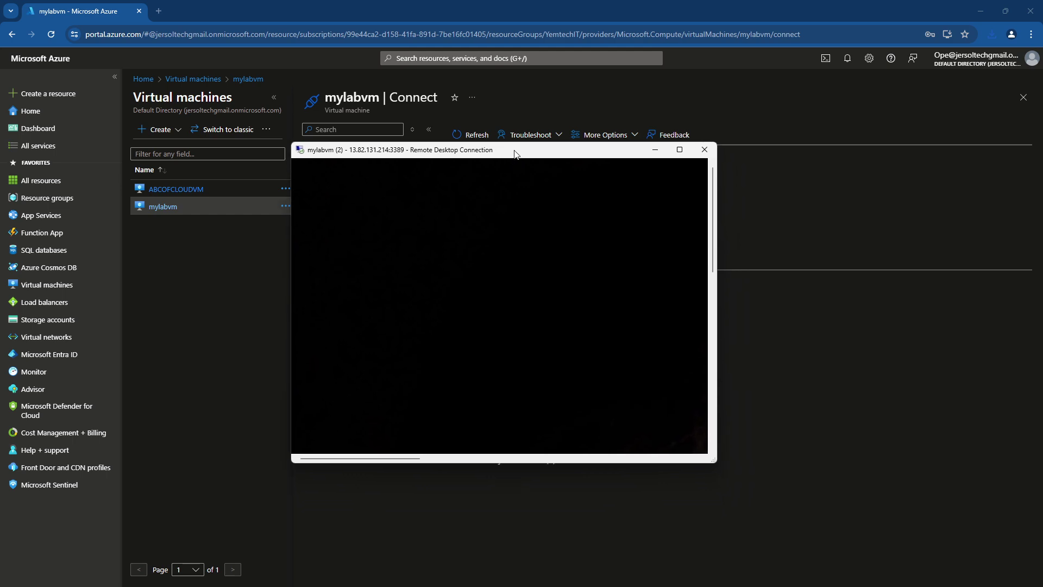
pyautogui.doubleClick(515, 152)
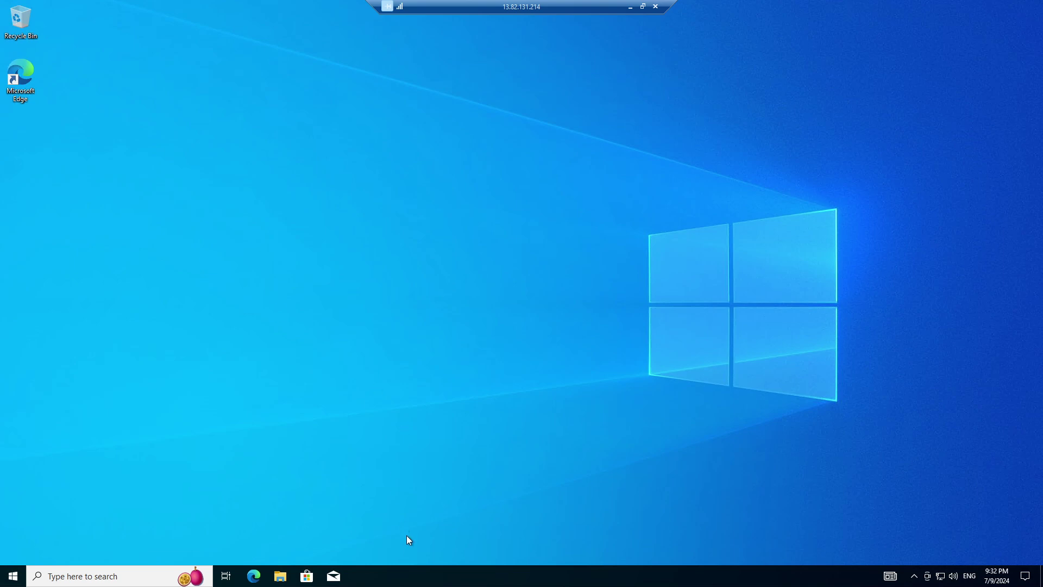
# Step: Open mylocation.org in Microsoft Edge on the virtual machine and highlight the country detected for its connection
pyautogui.click(254, 576)
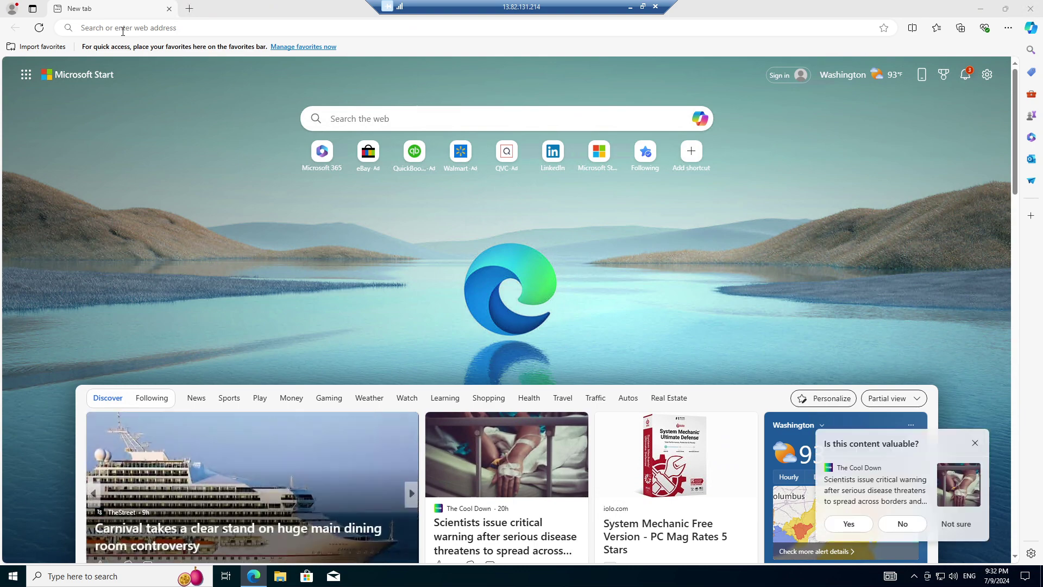
pyautogui.click(123, 31)
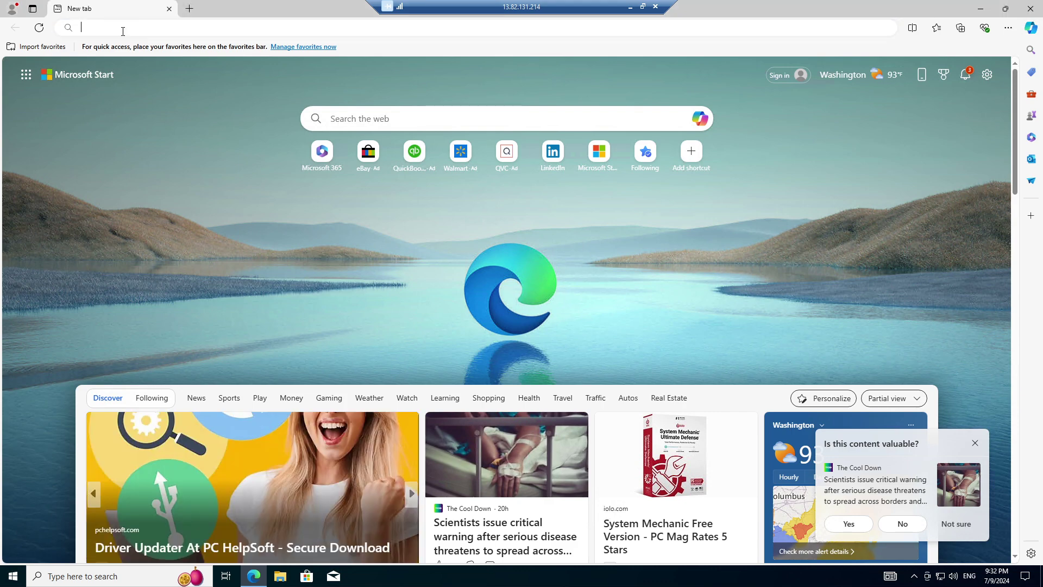
pyautogui.write('m')
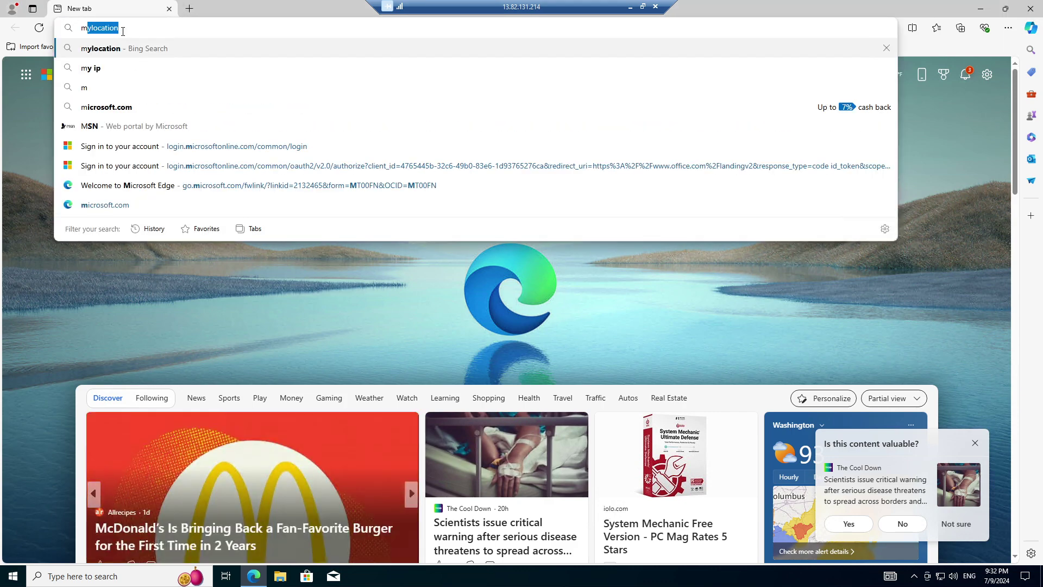
pyautogui.press('Right')
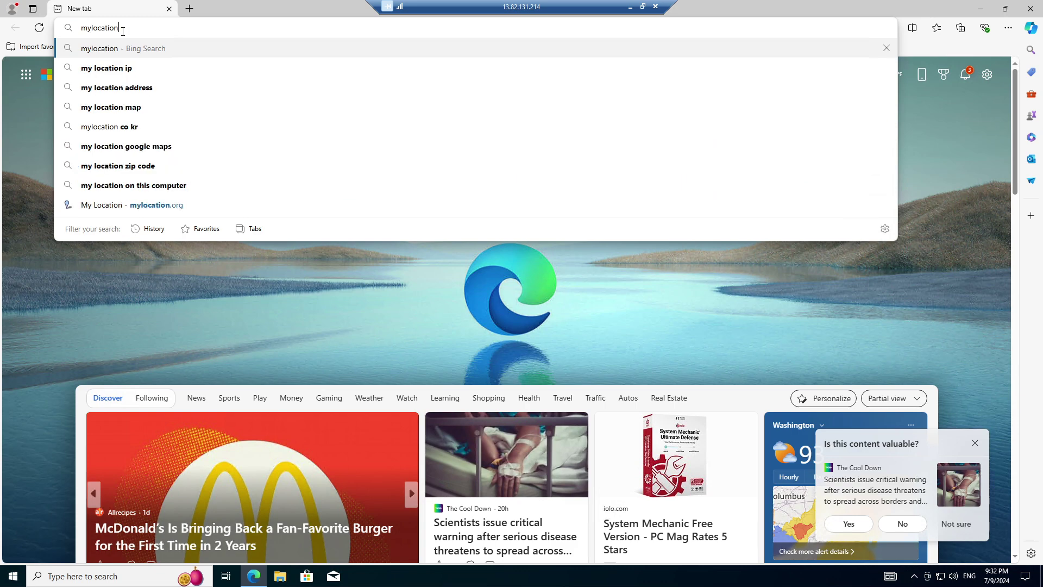
pyautogui.write('.org')
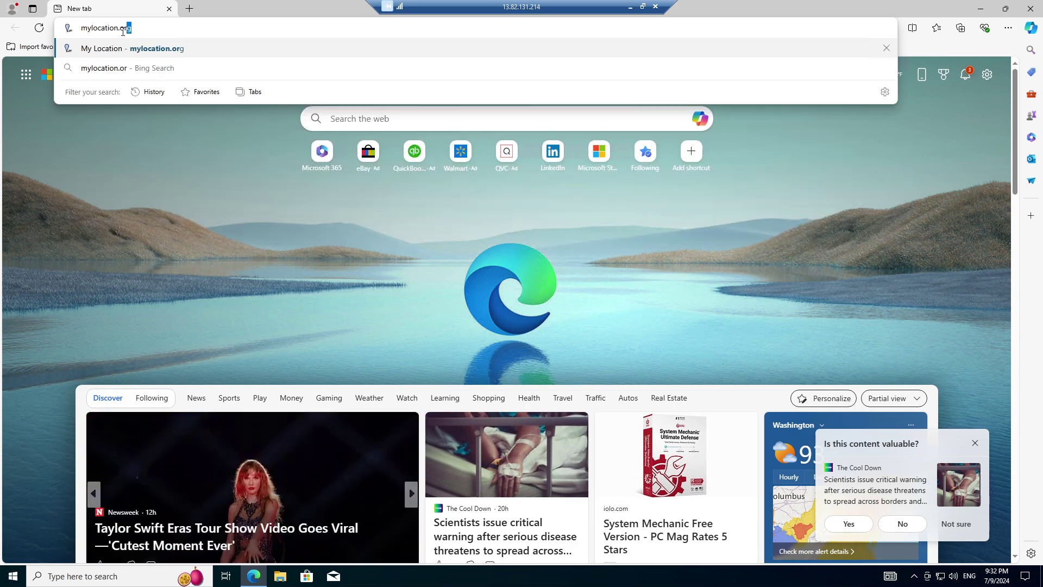
pyautogui.press('Return')
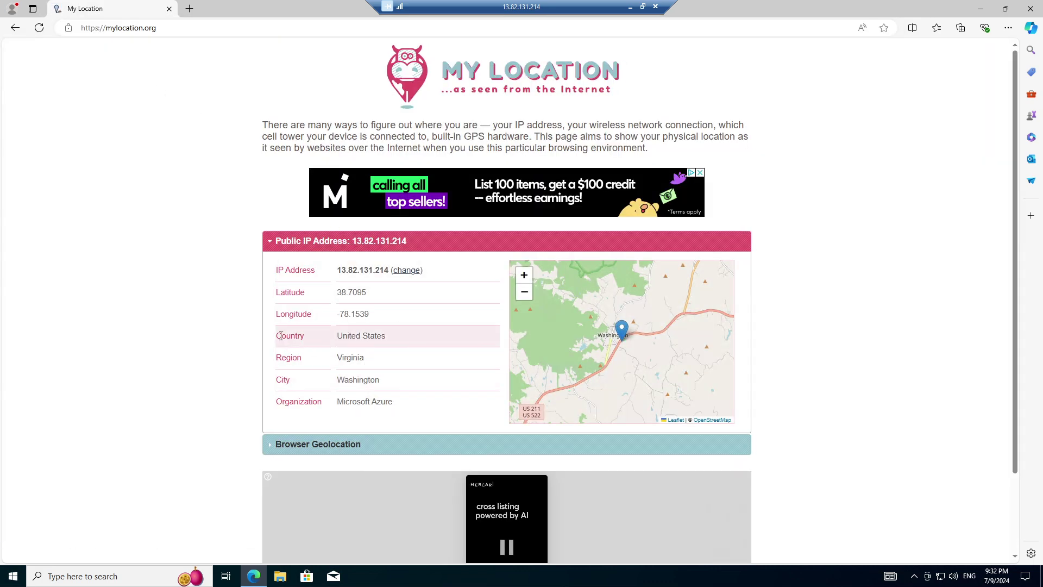
pyautogui.moveTo(395, 345); pyautogui.dragTo(333, 353)
pyautogui.click(332, 354)
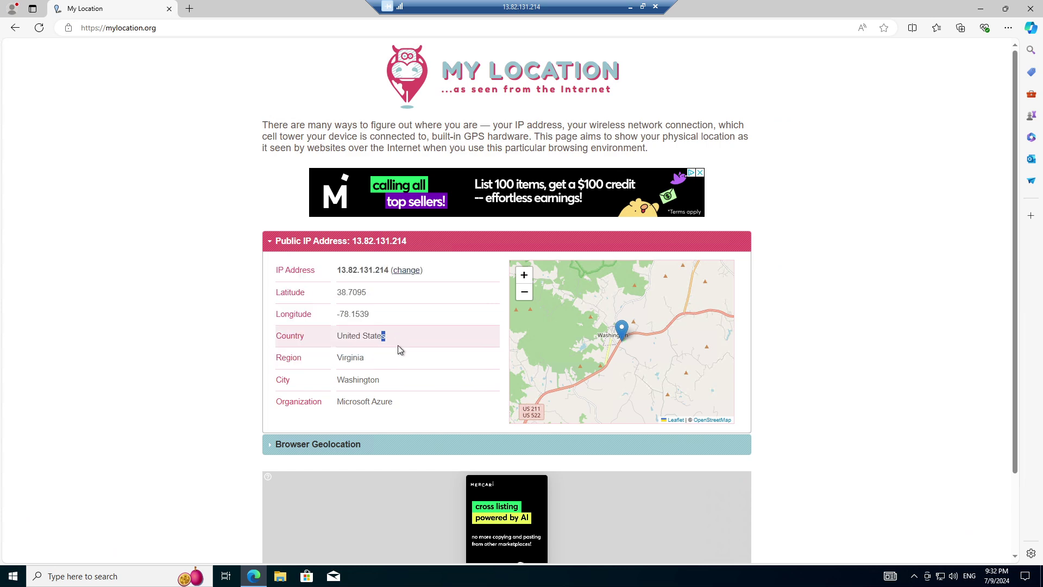
pyautogui.tripleClick(340, 340)
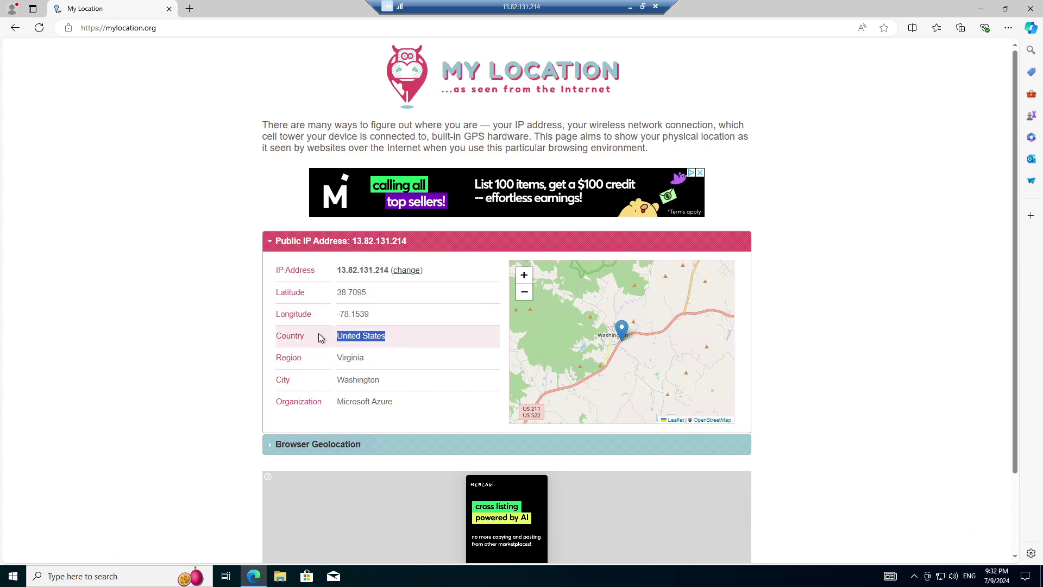
pyautogui.click(390, 383)
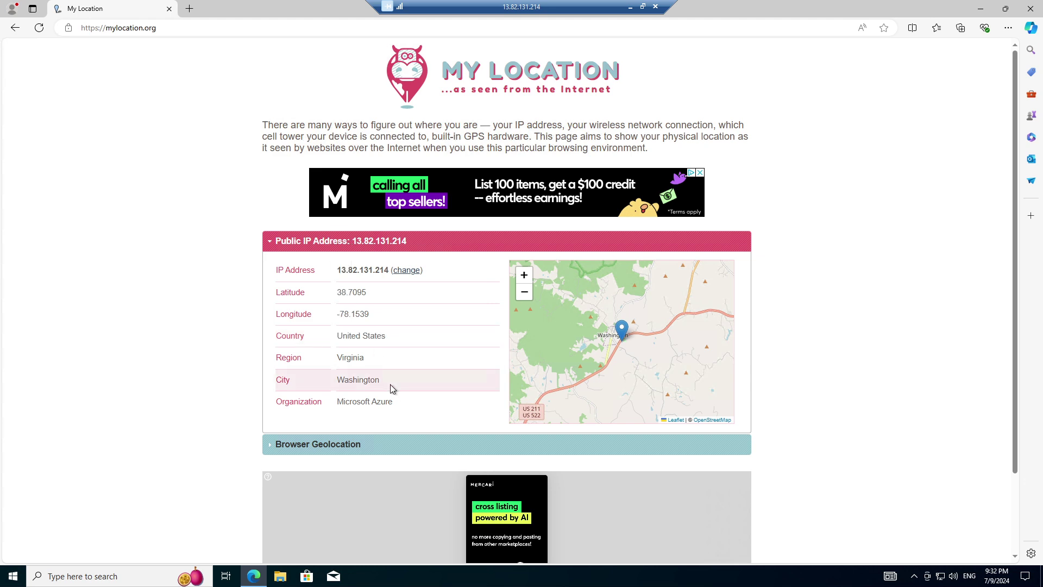
# Step: Open office.com in a new tab, switch to a different account, and submit the test user's email address for sign-in
pyautogui.click(189, 8)
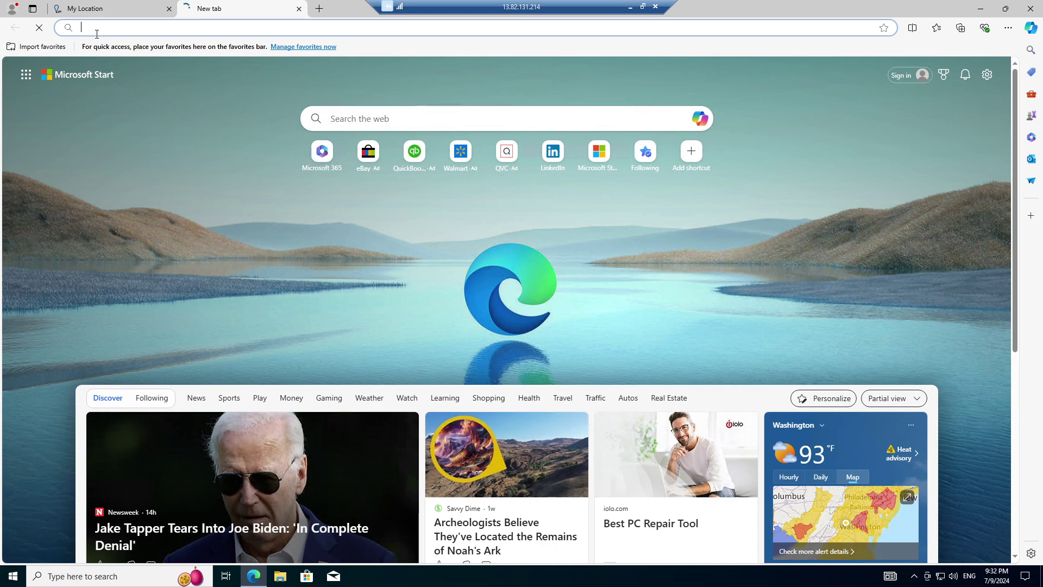
pyautogui.write('offic')
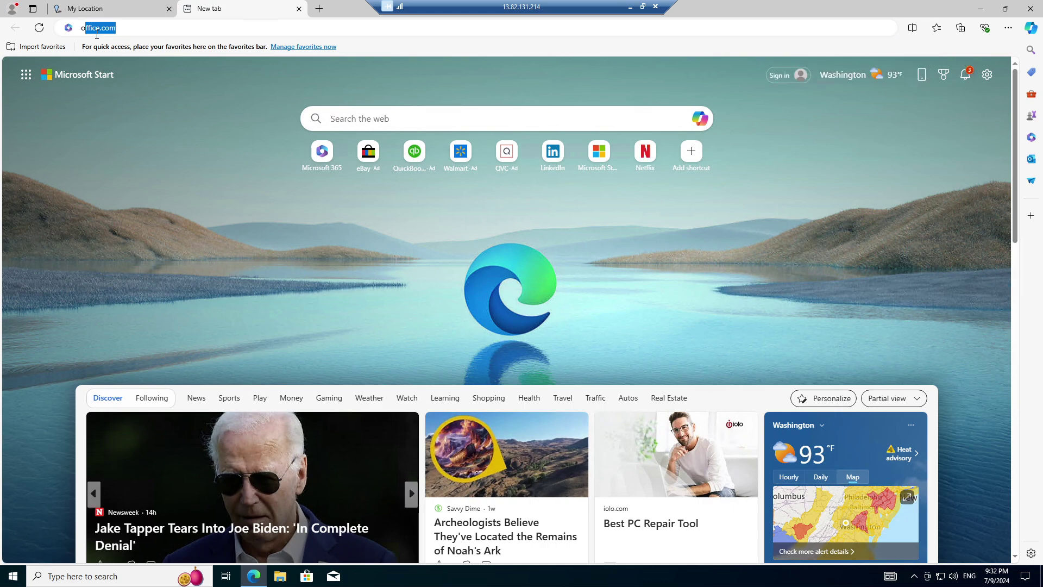
pyautogui.write('e.com')
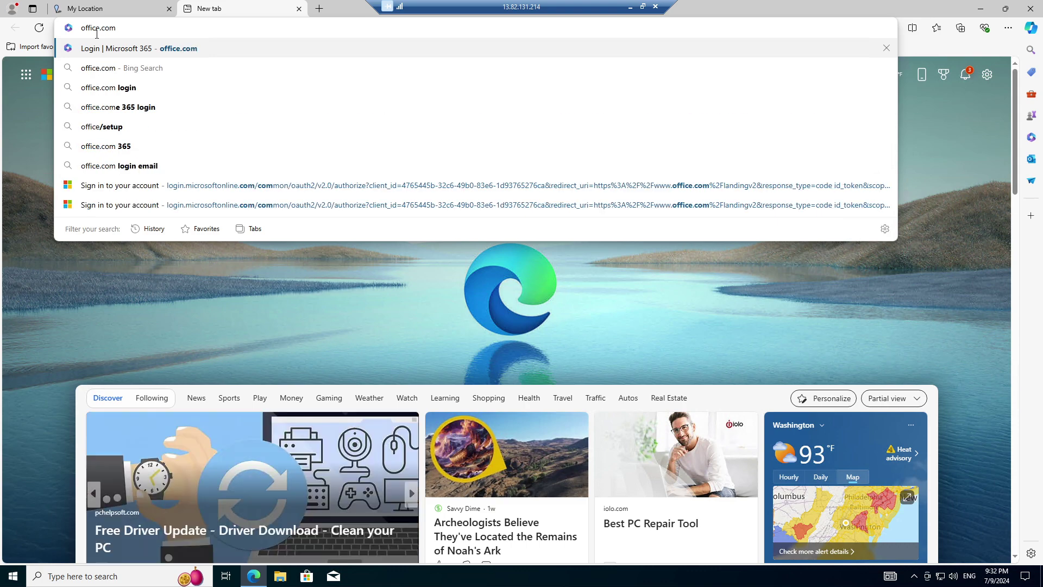
pyautogui.press('Return')
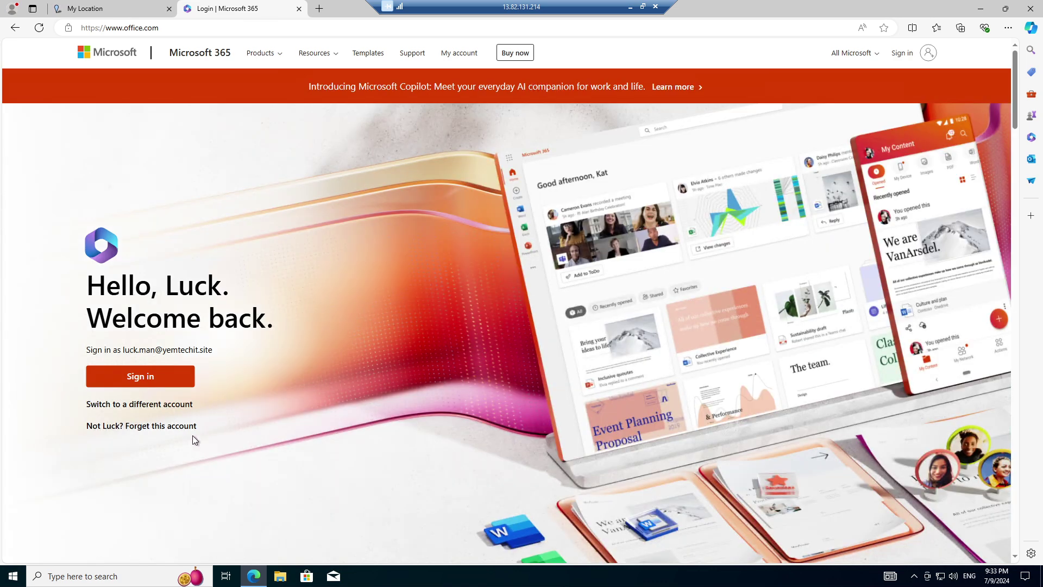
pyautogui.click(158, 405)
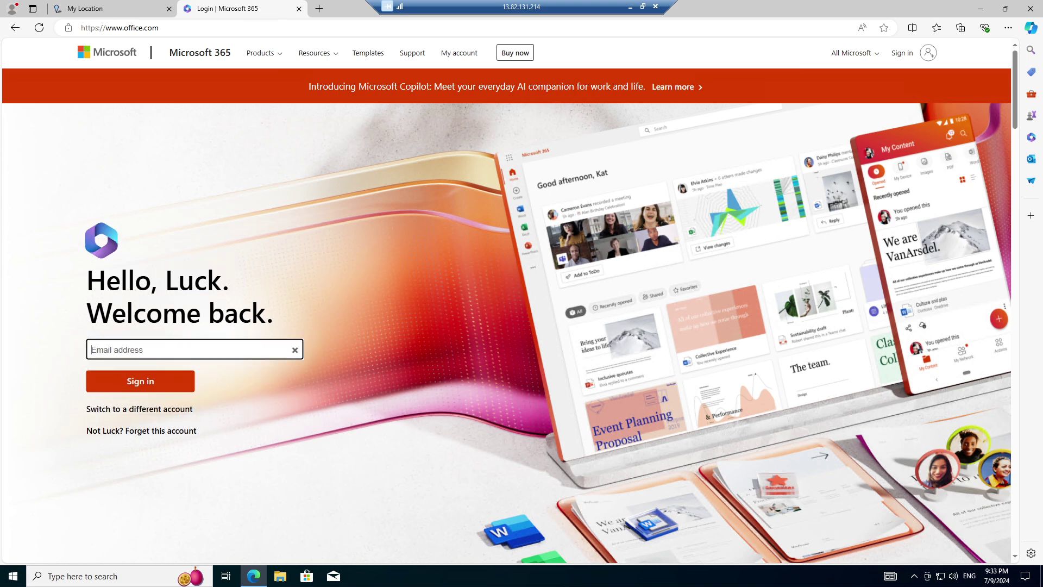
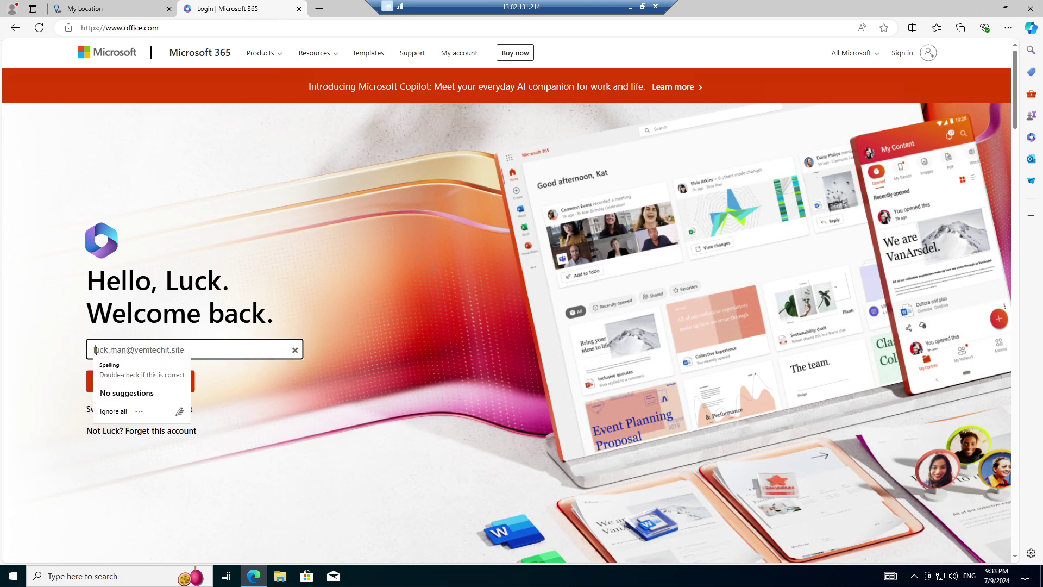
pyautogui.click(227, 373)
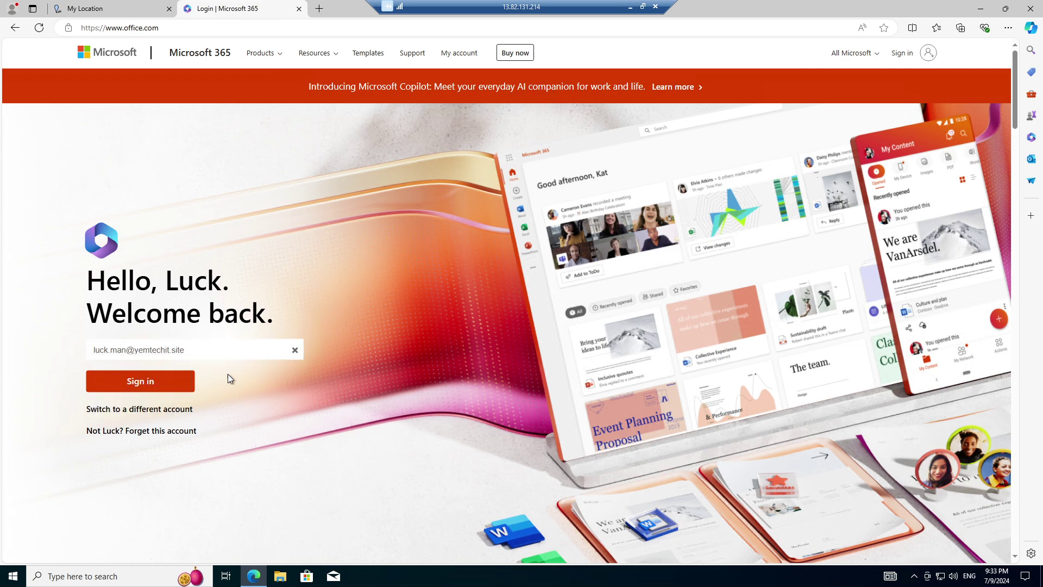
pyautogui.click(116, 380)
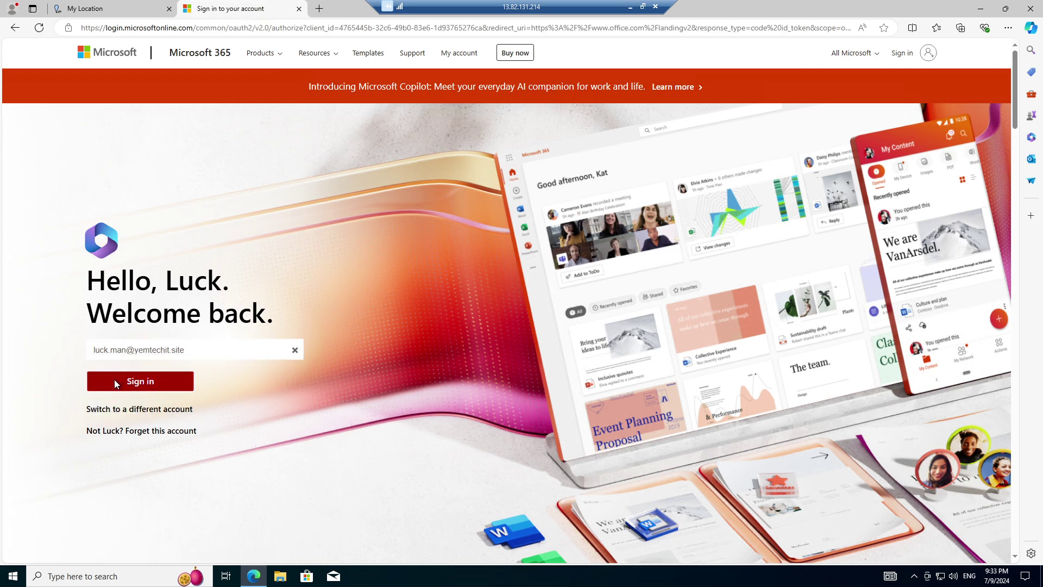